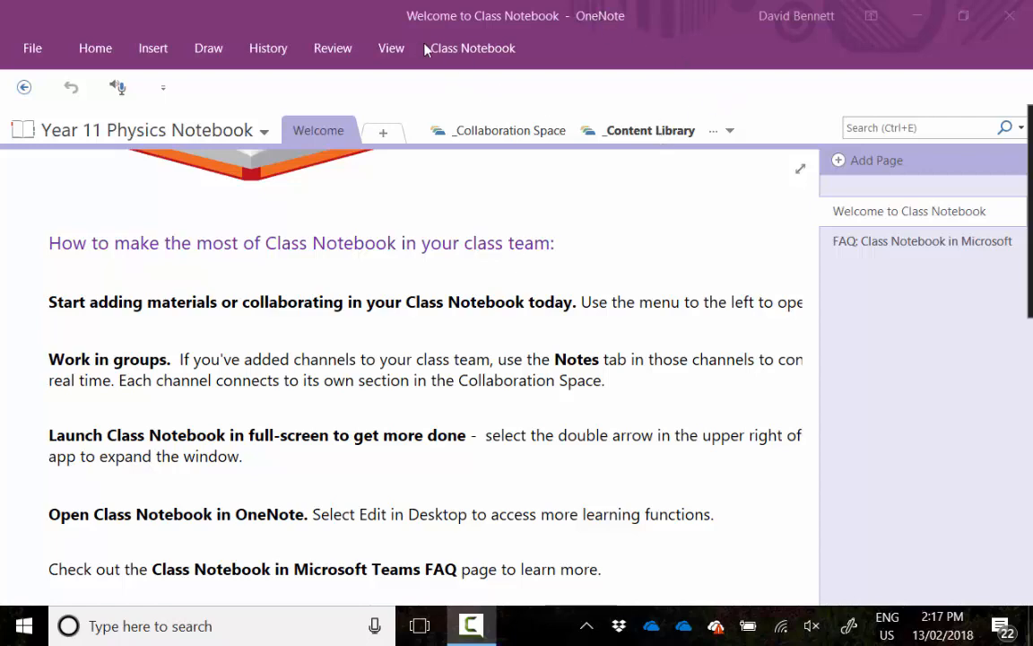
# Open the Semester 1 section of the Content Library and show the learning goals of the 7 - Interference of Waves page
pyautogui.click(641, 133)
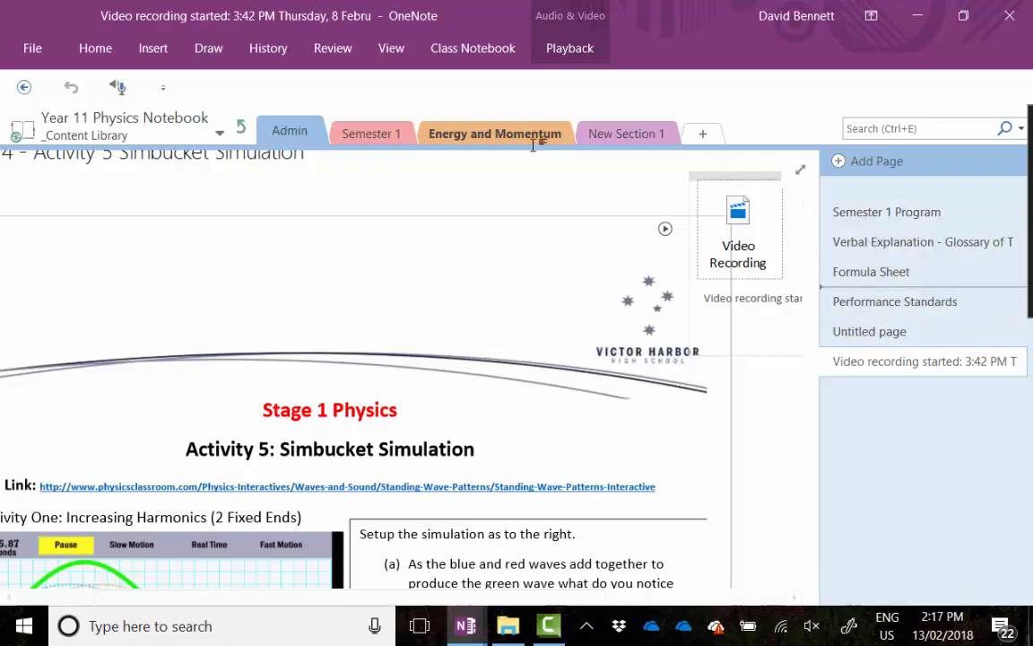
pyautogui.click(392, 134)
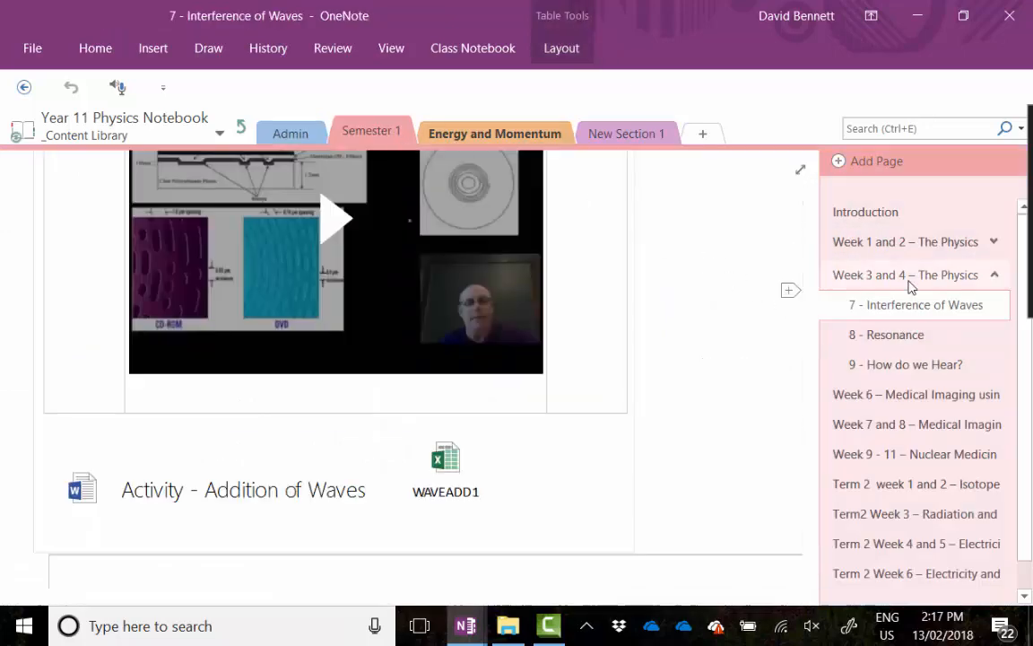
pyautogui.scroll(2, 709, 362)
pyautogui.scroll(3, 693, 357)
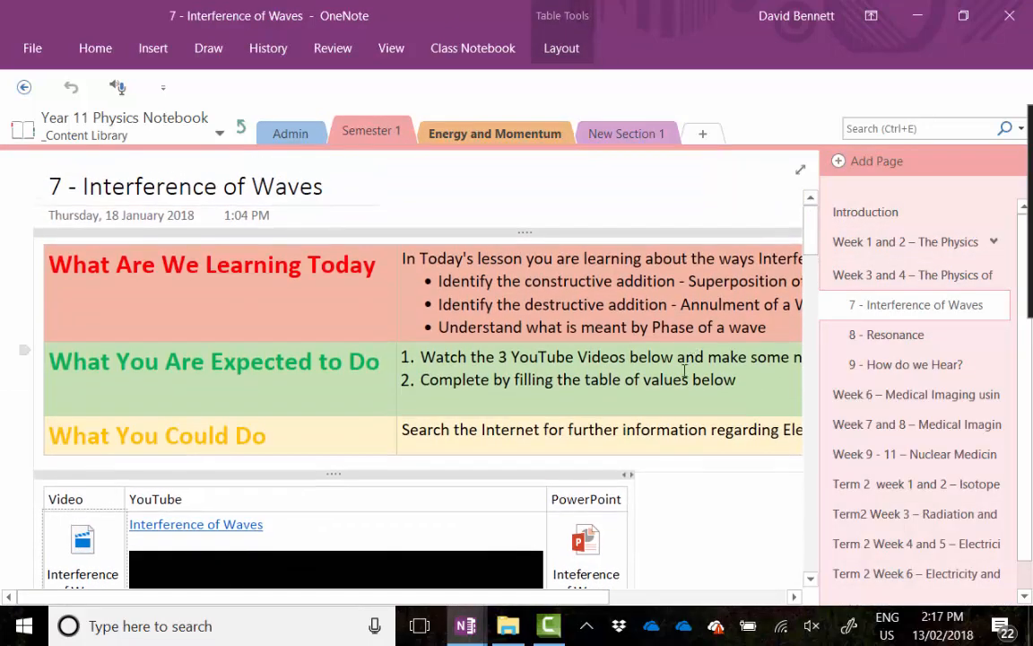
pyautogui.moveTo(346, 598)
pyautogui.mouseDown()
pyautogui.moveTo(400, 599)
pyautogui.moveTo(333, 599)
pyautogui.mouseUp()
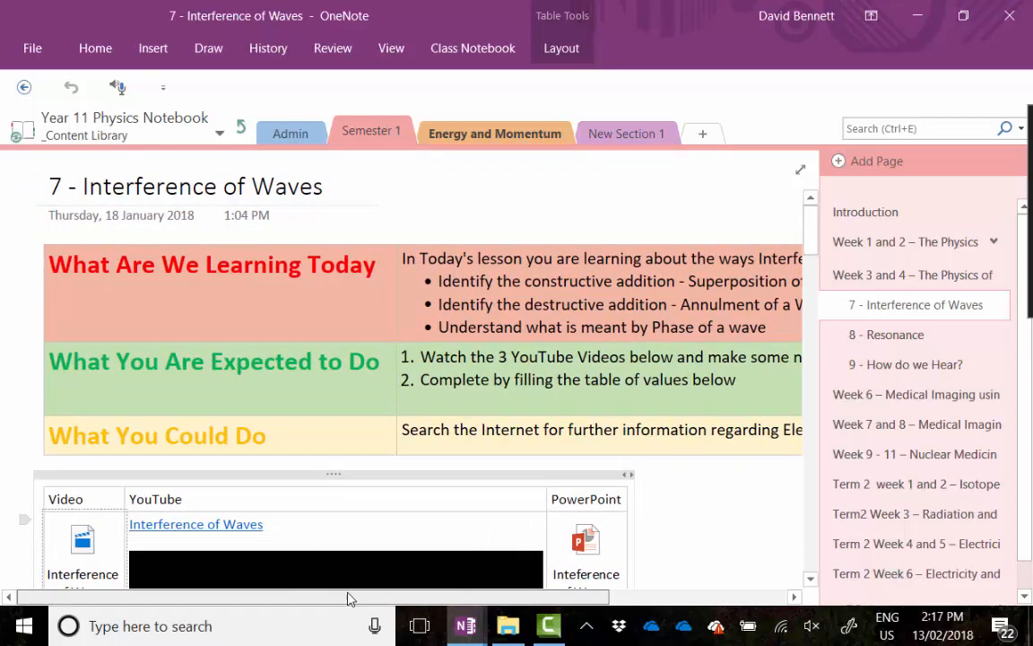
# Look through the Interference of Waves page's video, attached activity files and the Activity 9 worksheet printout
pyautogui.scroll(-4, 521, 470)
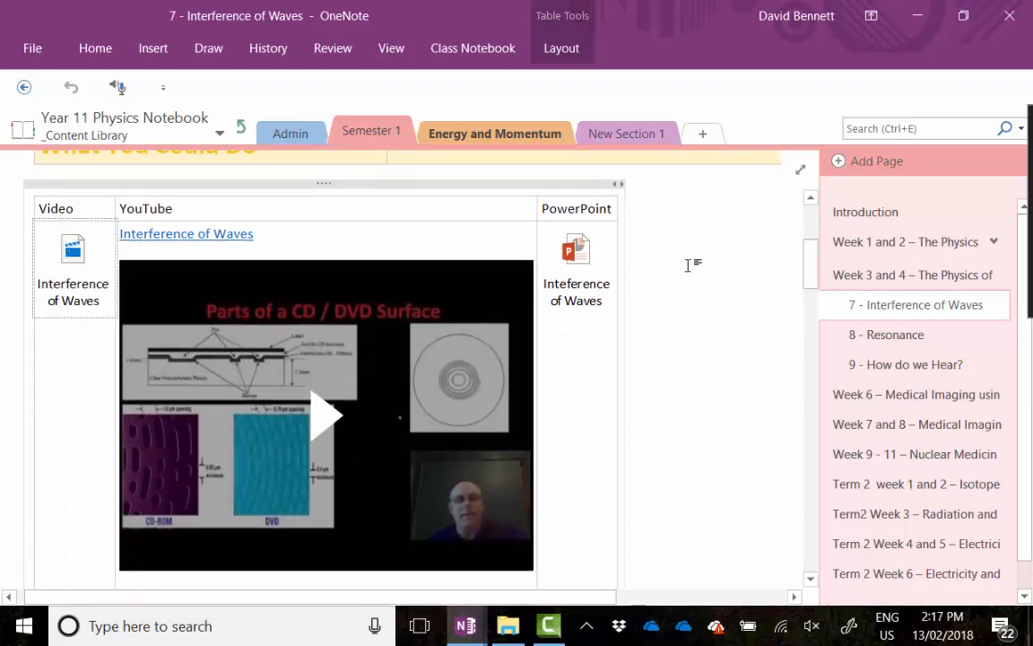
pyautogui.scroll(-3, 688, 265)
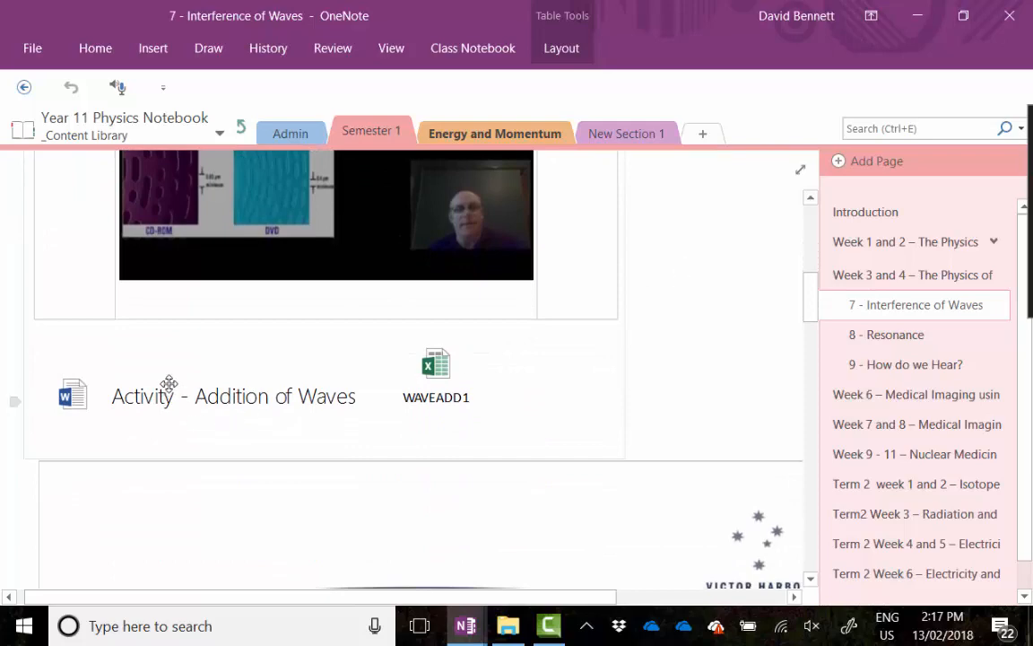
pyautogui.scroll(-2, 170, 380)
pyautogui.scroll(-5, 445, 286)
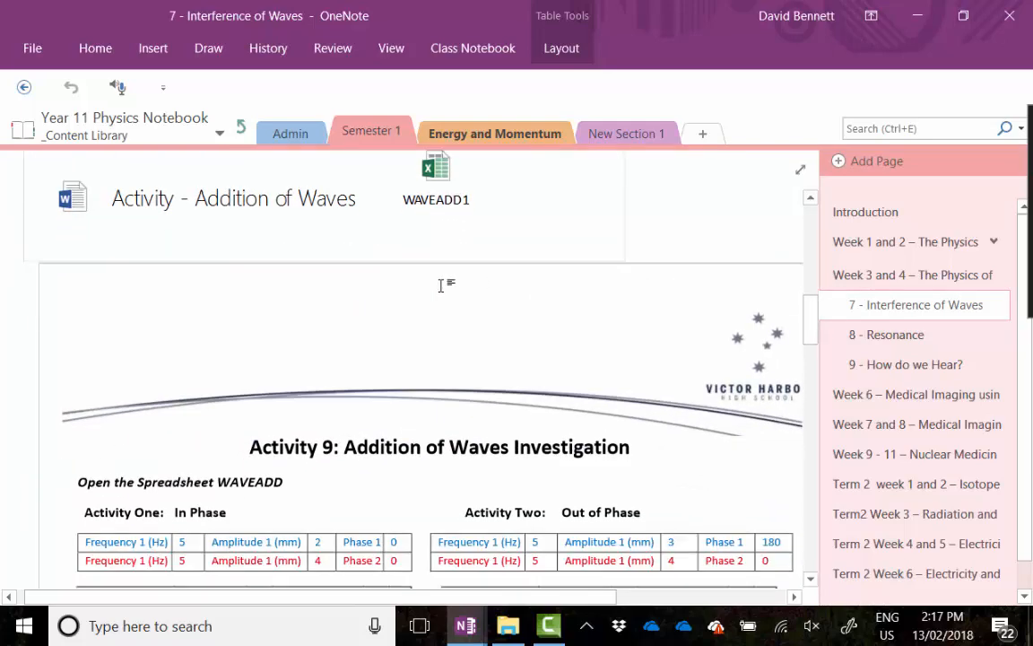
pyautogui.scroll(-5, 444, 285)
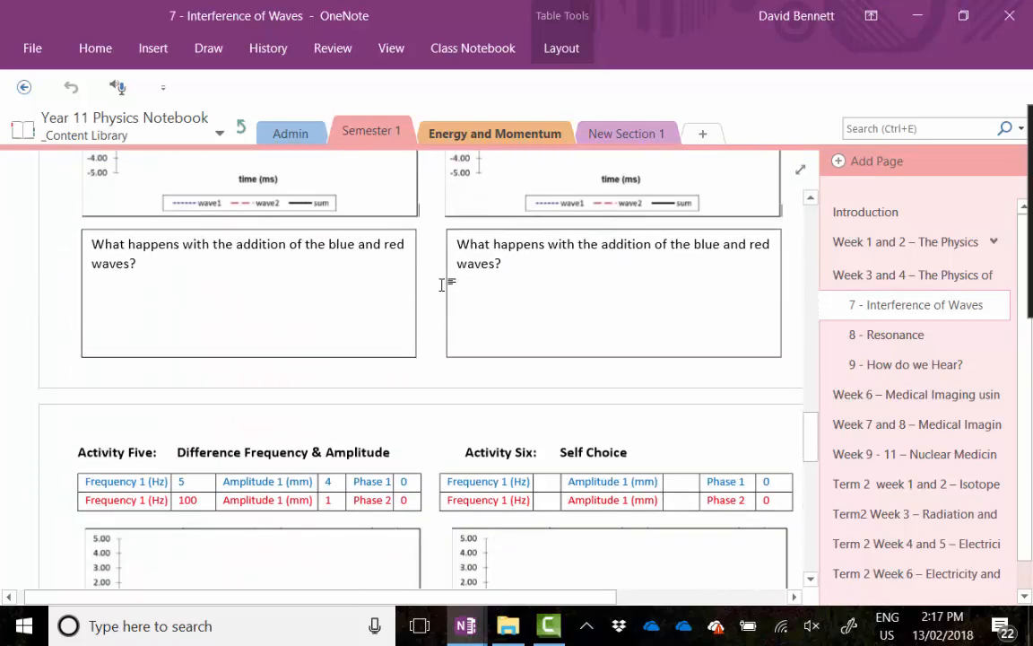
pyautogui.scroll(5, 444, 285)
pyautogui.scroll(10, 440, 286)
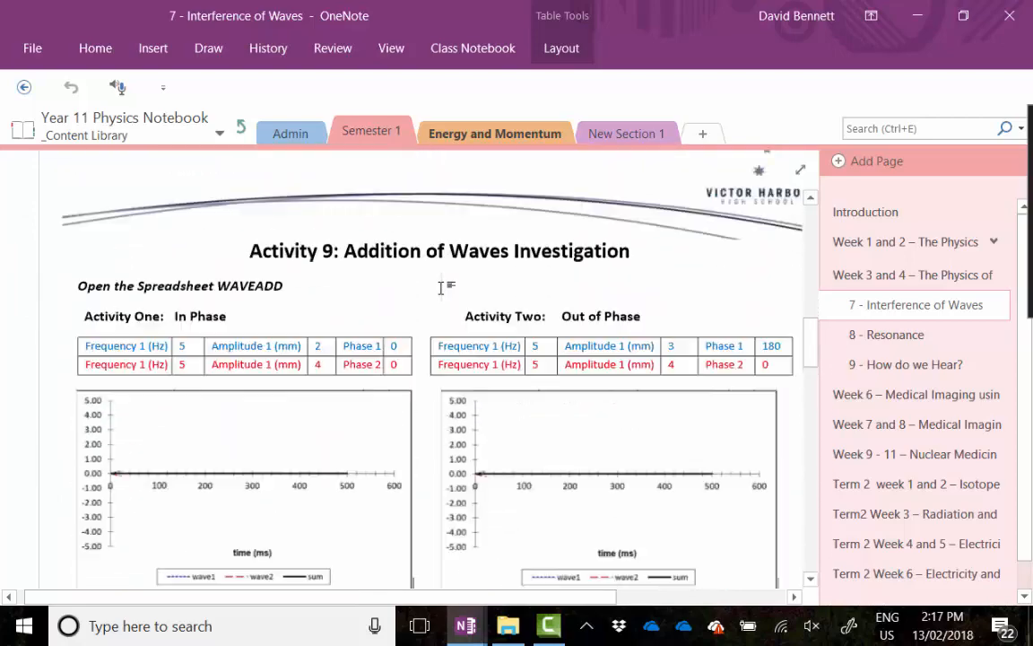
# Colour the "Activity 9: Addition of Waves Investigation" title red in the attached Word document, then save and close it
pyautogui.click(71, 320)
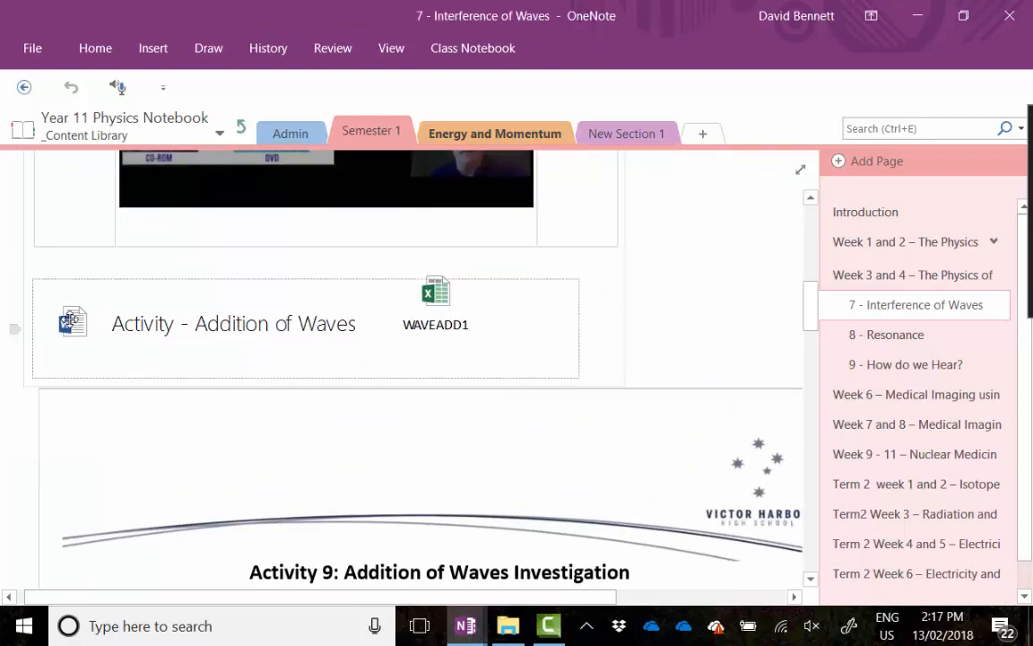
pyautogui.doubleClick(72, 320)
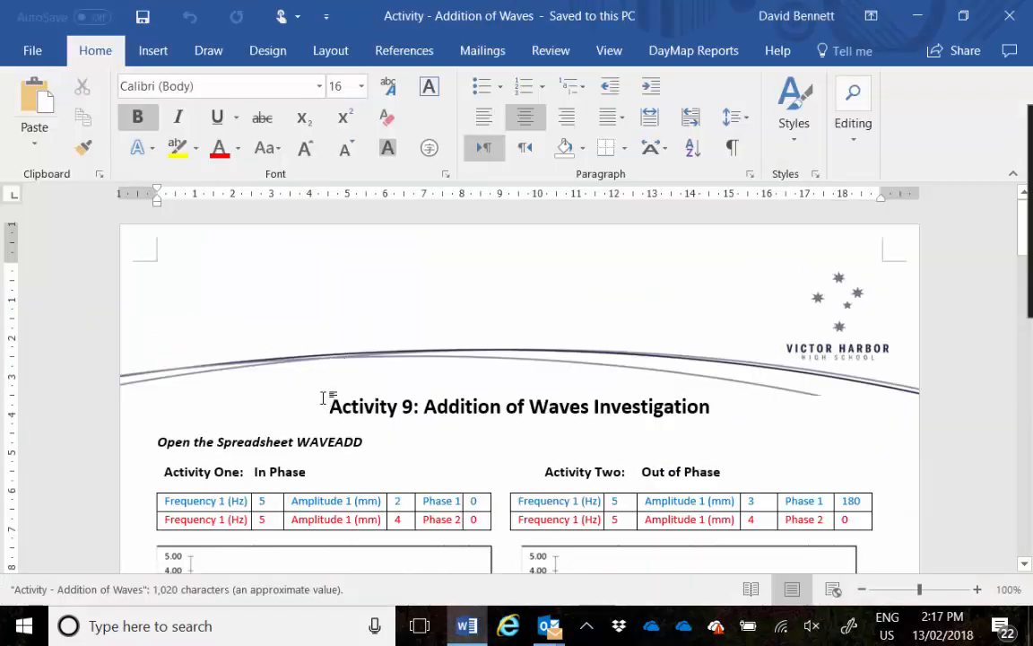
pyautogui.moveTo(332, 406); pyautogui.dragTo(665, 404)
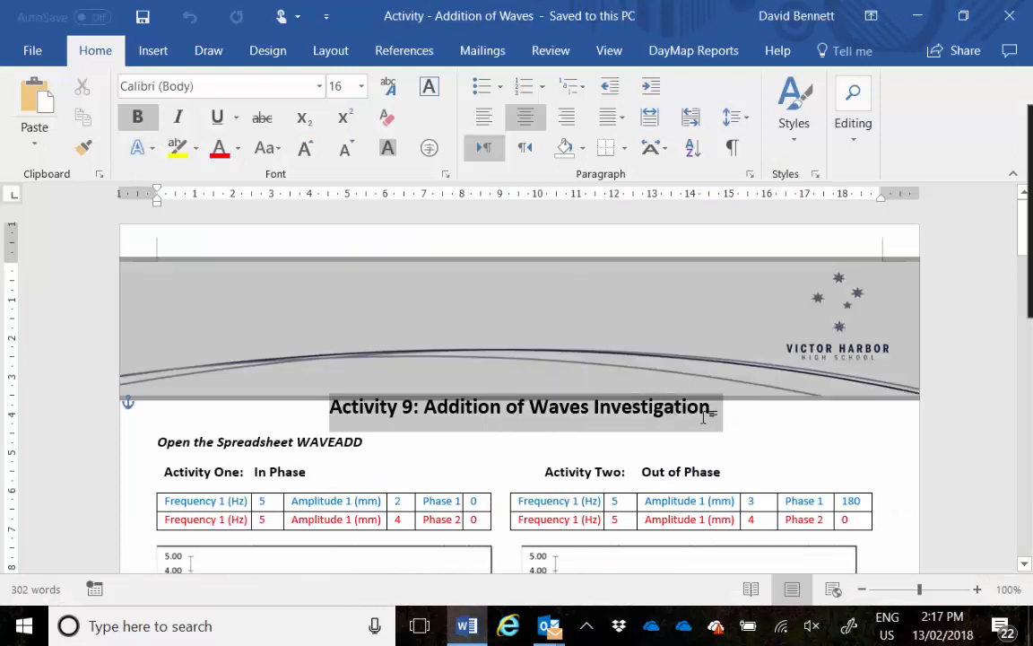
pyautogui.click(218, 148)
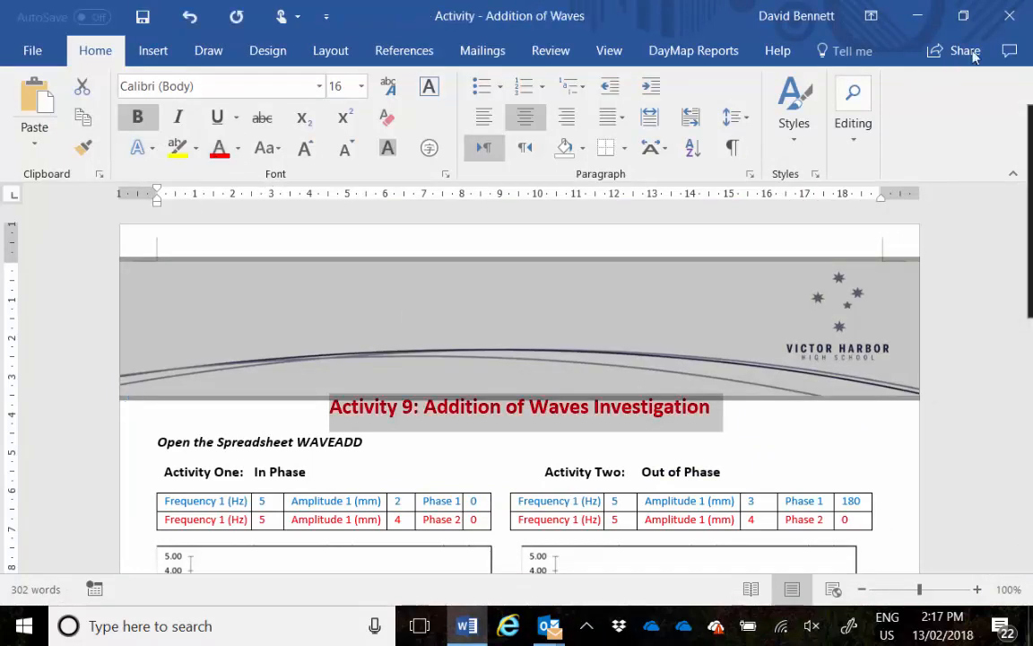
pyautogui.click(1009, 17)
pyautogui.click(427, 355)
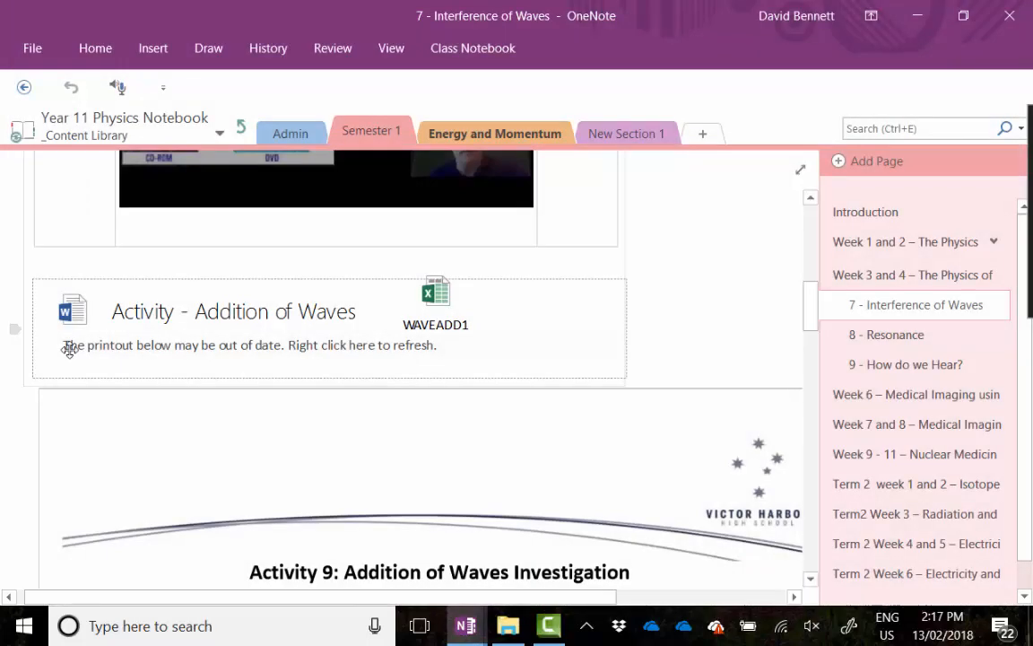
# Refresh the Activity - Addition of Waves printout and check the updated worksheet on the page
pyautogui.rightClick(210, 335)
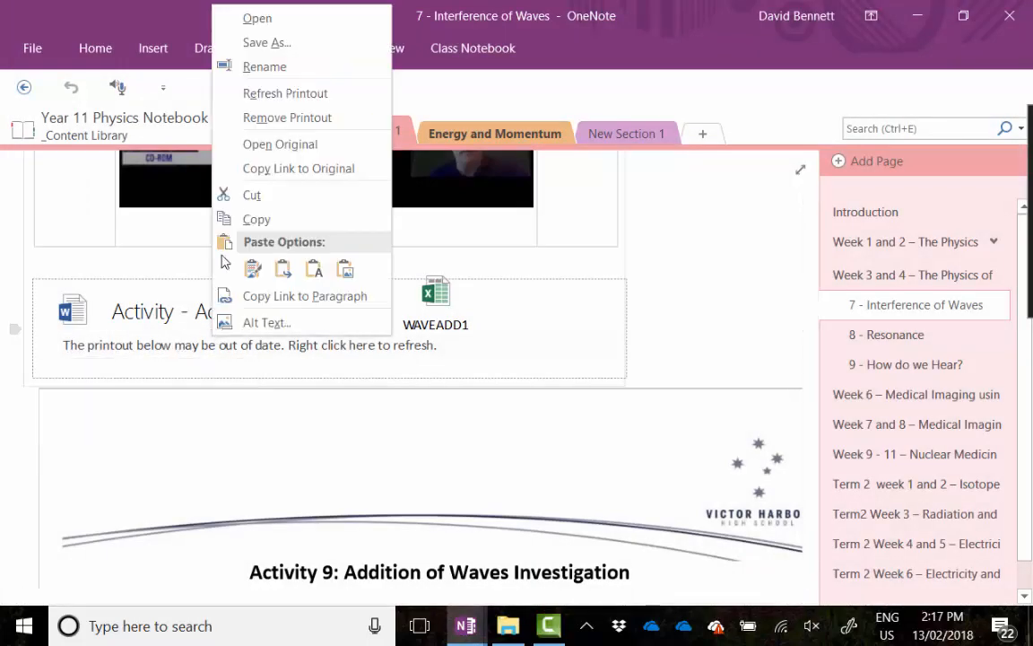
pyautogui.click(266, 96)
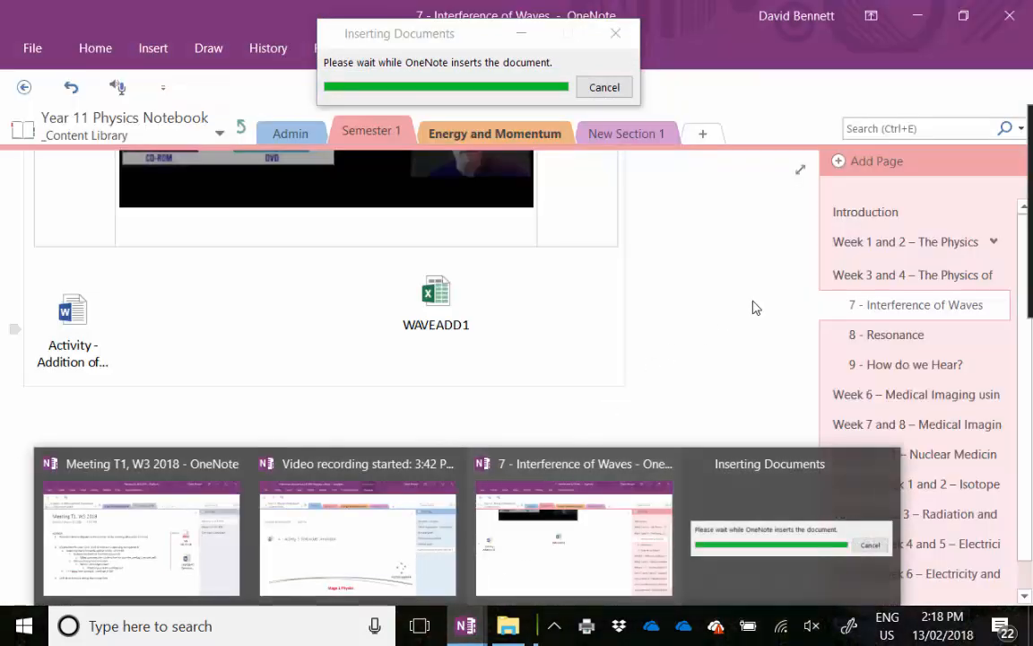
pyautogui.scroll(15, 750, 318)
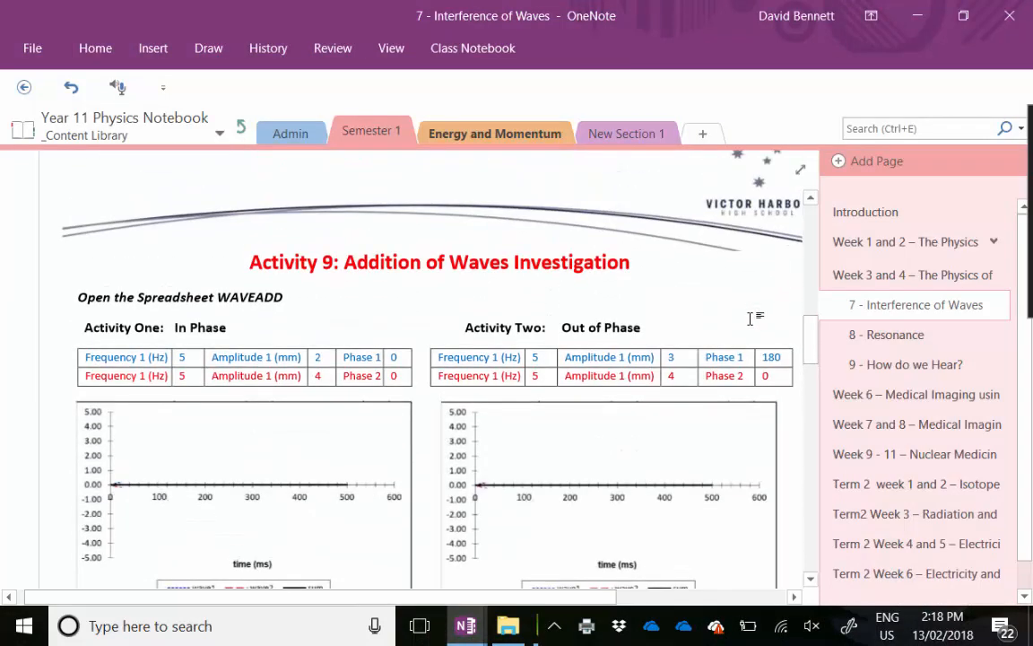
pyautogui.scroll(10, 749, 319)
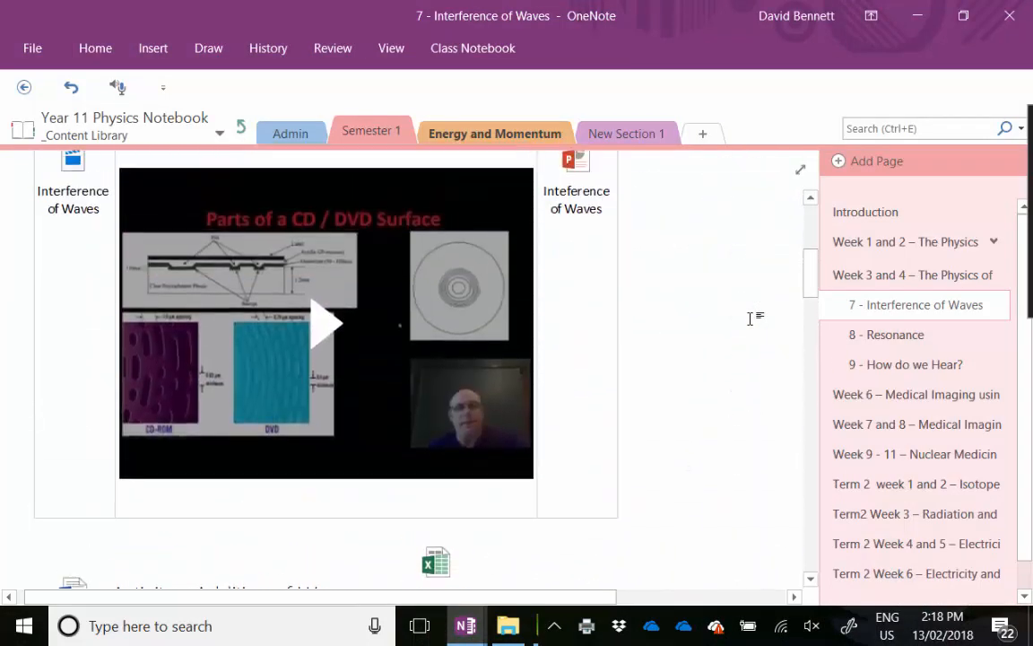
pyautogui.scroll(1, 749, 319)
pyautogui.scroll(4, 750, 318)
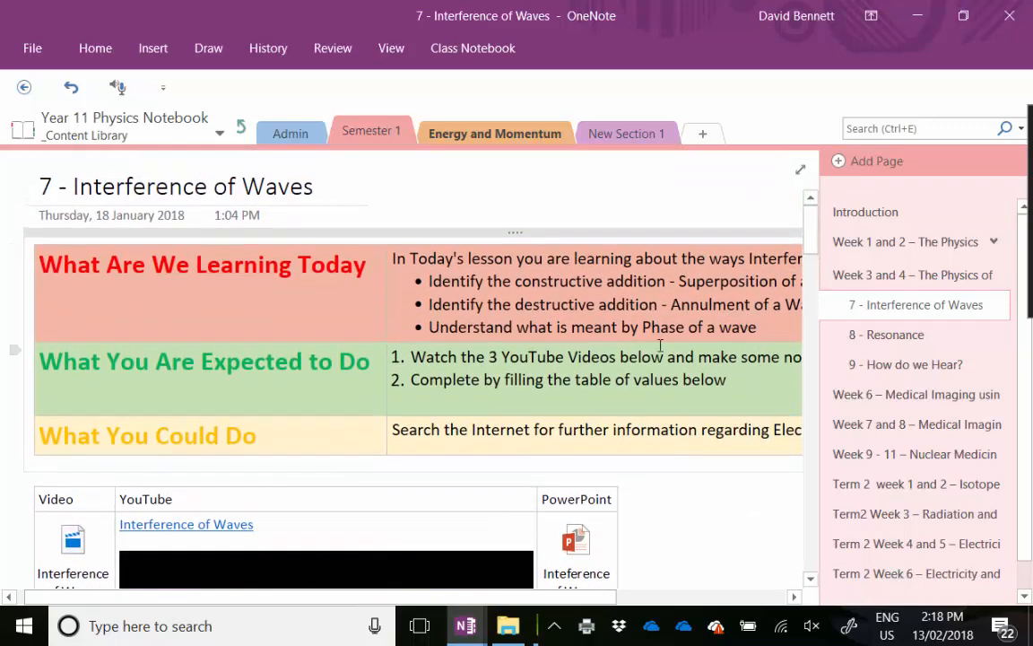
# Start a student work review for the Waves section and open the first student's 1 - Electromagnetic Spectrum page
pyautogui.click(468, 42)
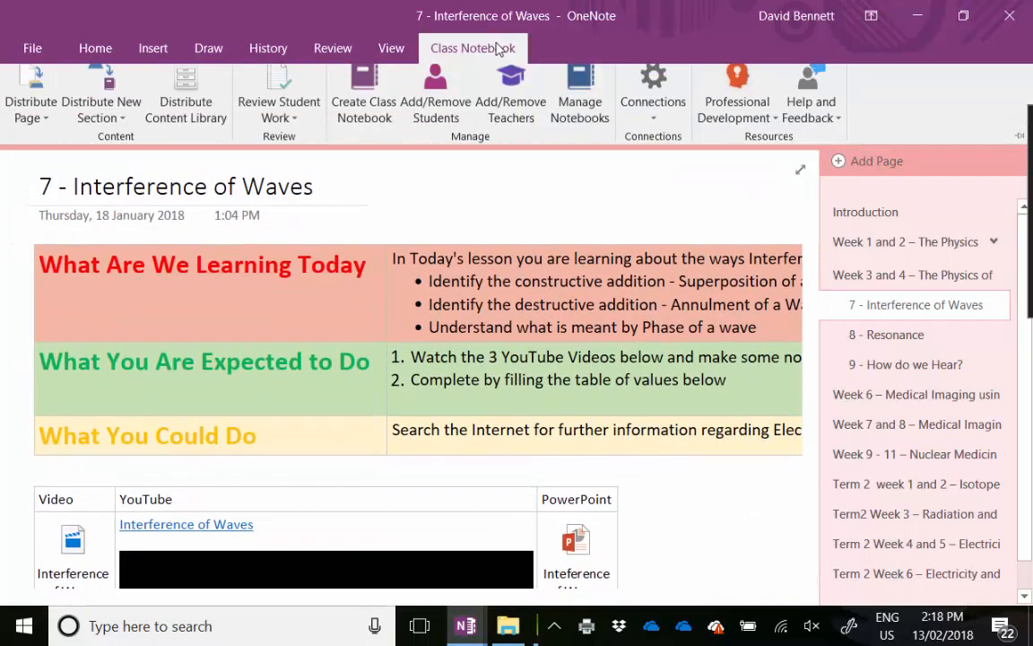
pyautogui.click(299, 130)
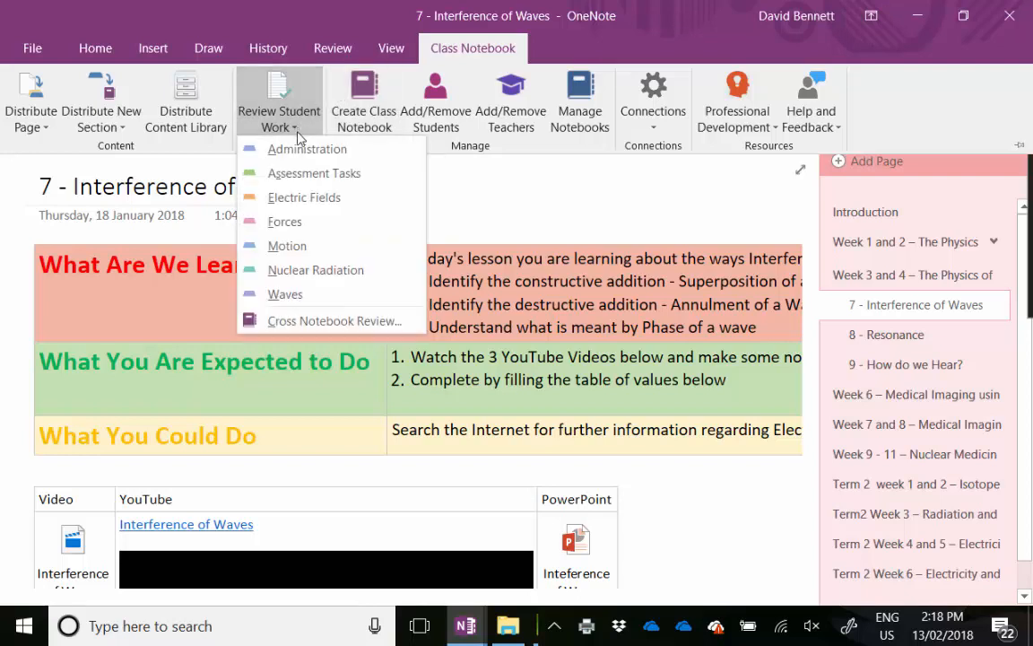
pyautogui.click(305, 294)
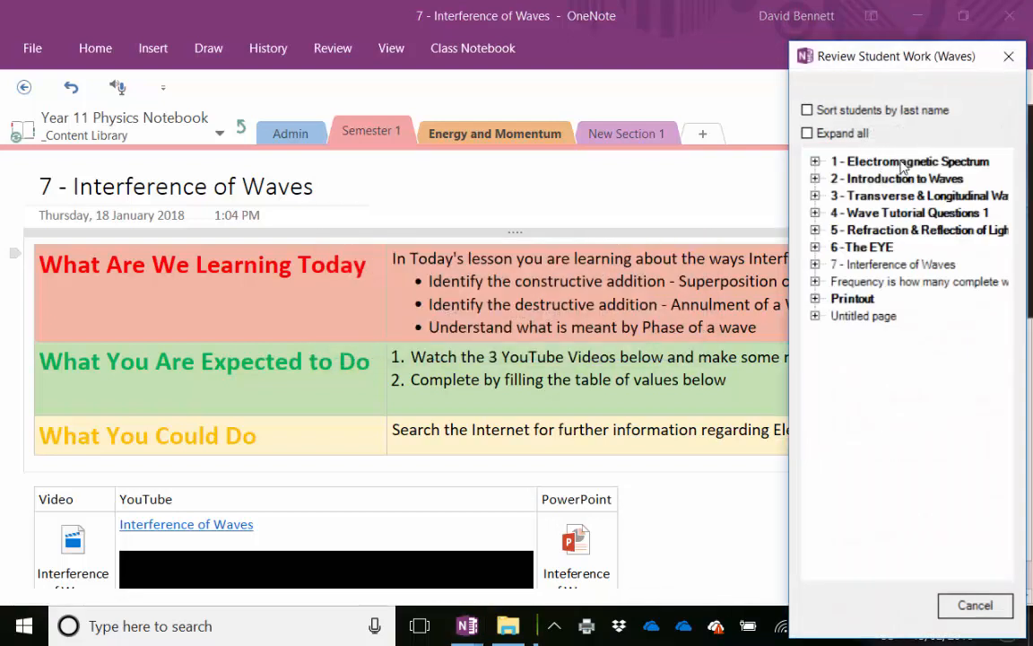
pyautogui.click(815, 163)
pyautogui.click(880, 181)
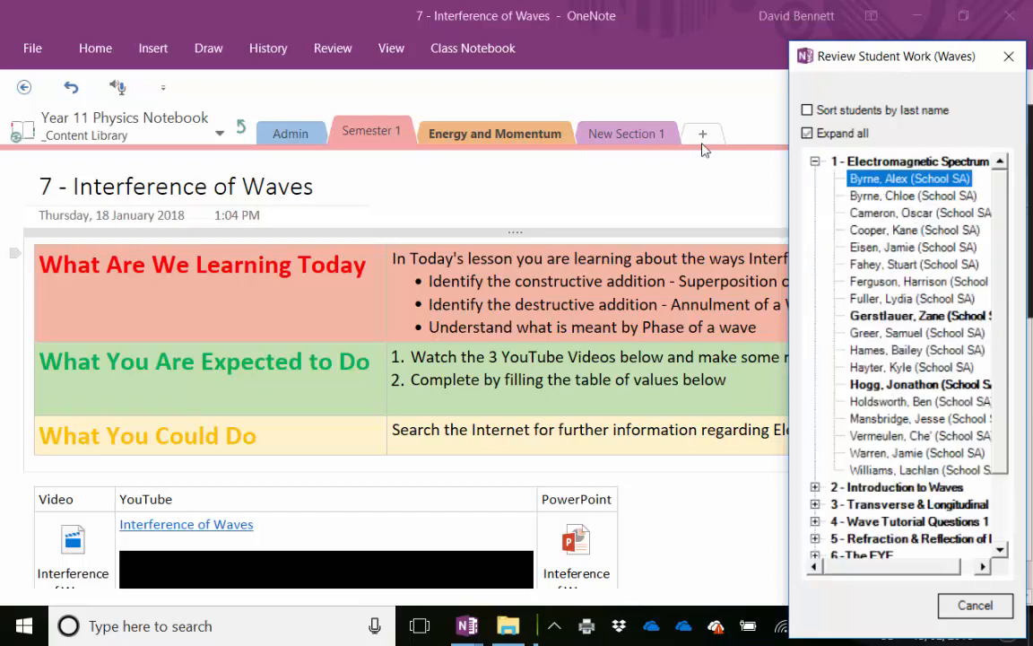
# Go through the next four students' Electromagnetic Spectrum pages, ending at the fifth listed student's completed spectrum table
pyautogui.click(896, 196)
pyautogui.click(906, 213)
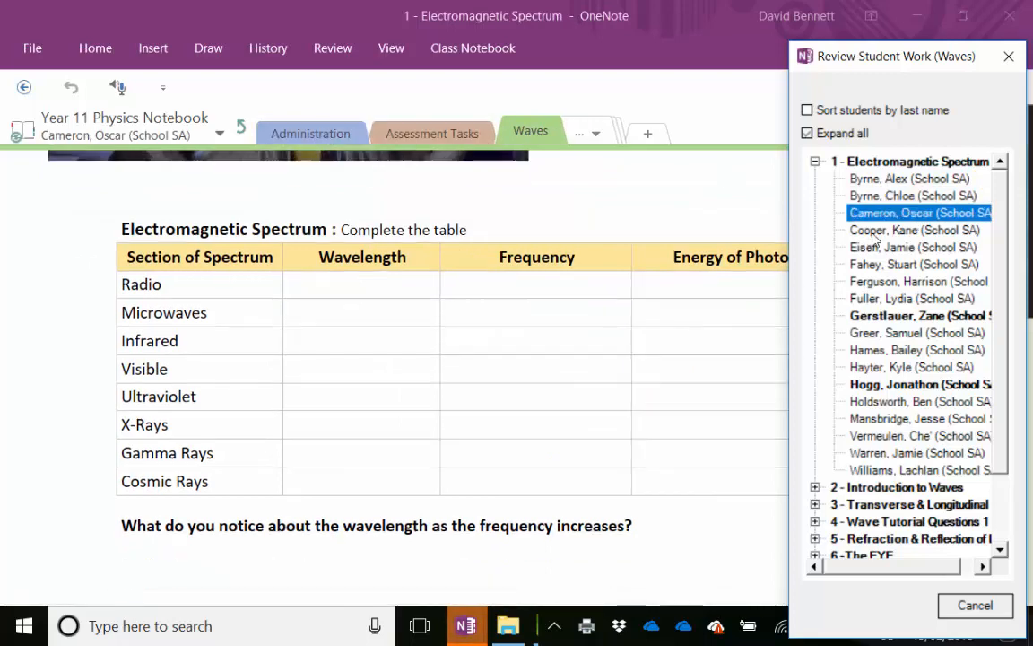
pyautogui.click(888, 229)
pyautogui.click(878, 248)
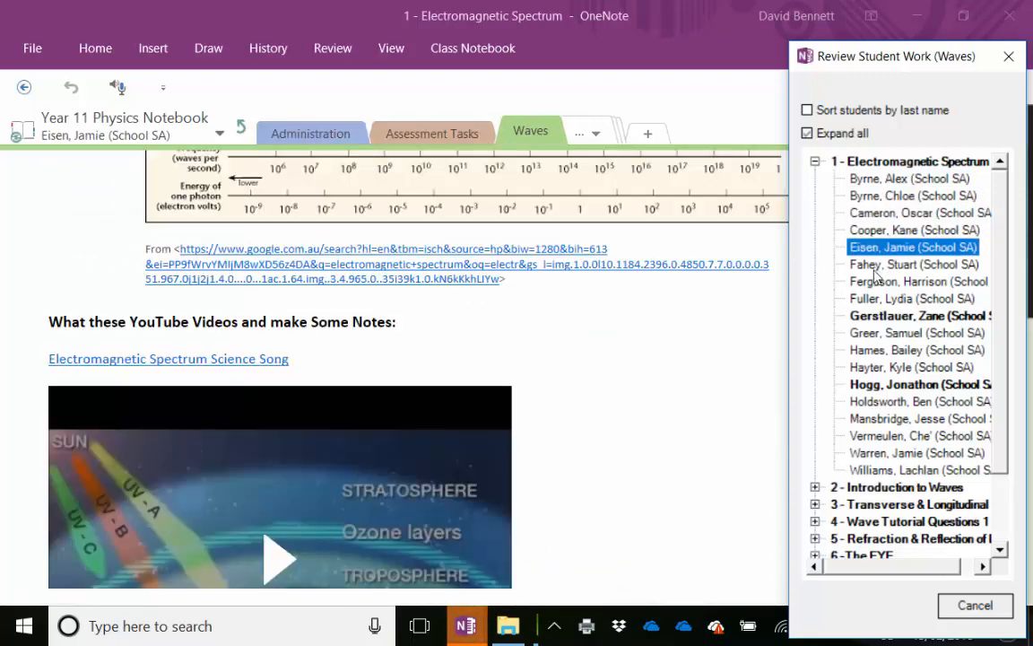
pyautogui.scroll(-7, 715, 339)
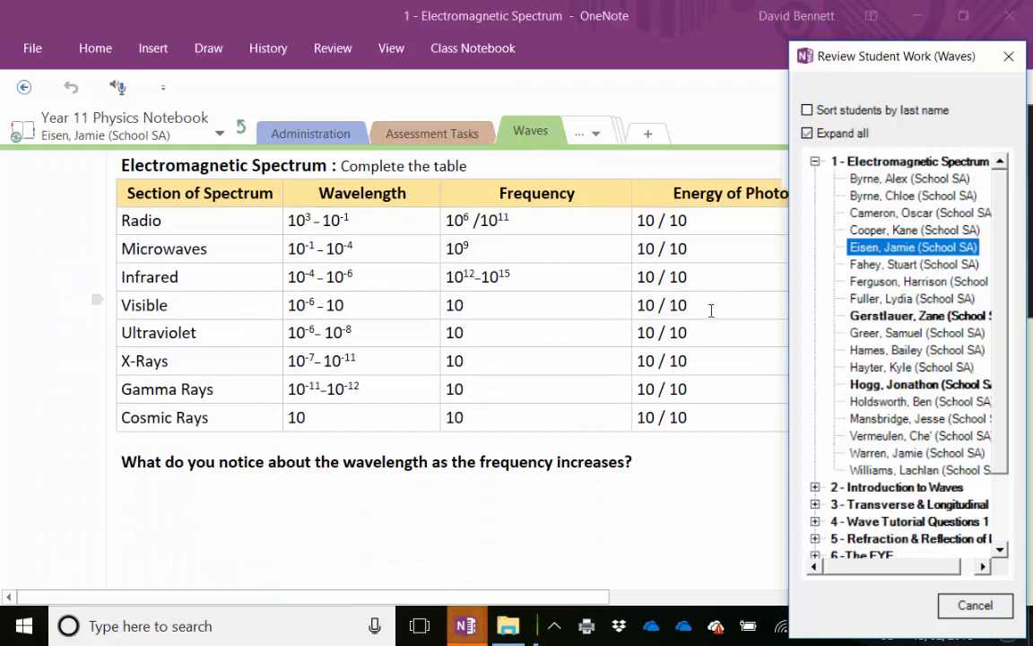
# Draw a red tick and handwrite "well Done" below the student's spectrum table, then close the student work review
pyautogui.click(208, 47)
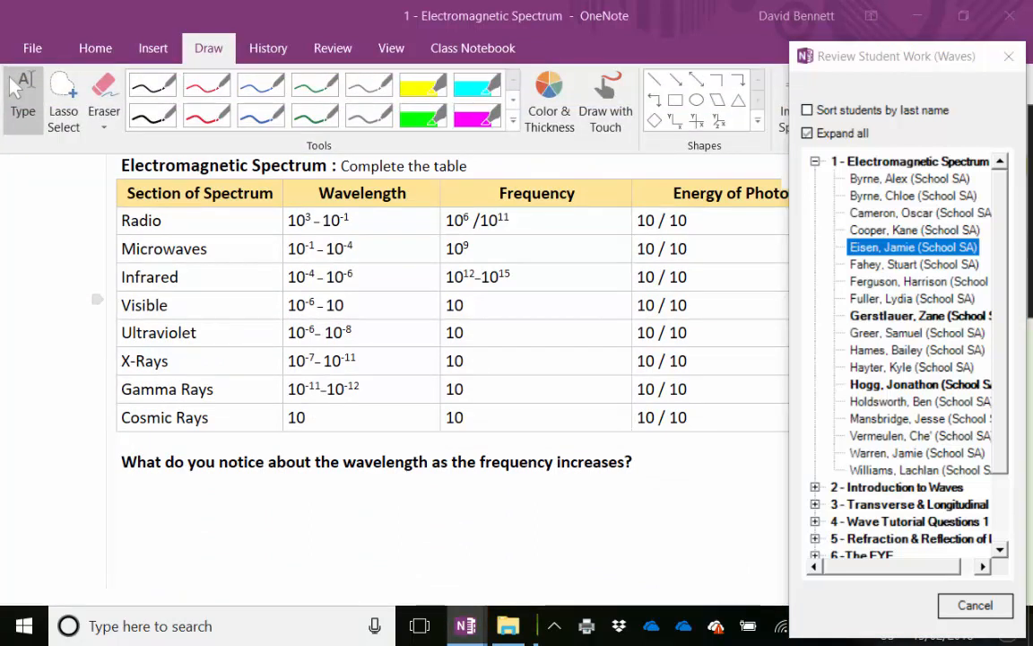
pyautogui.click(733, 470)
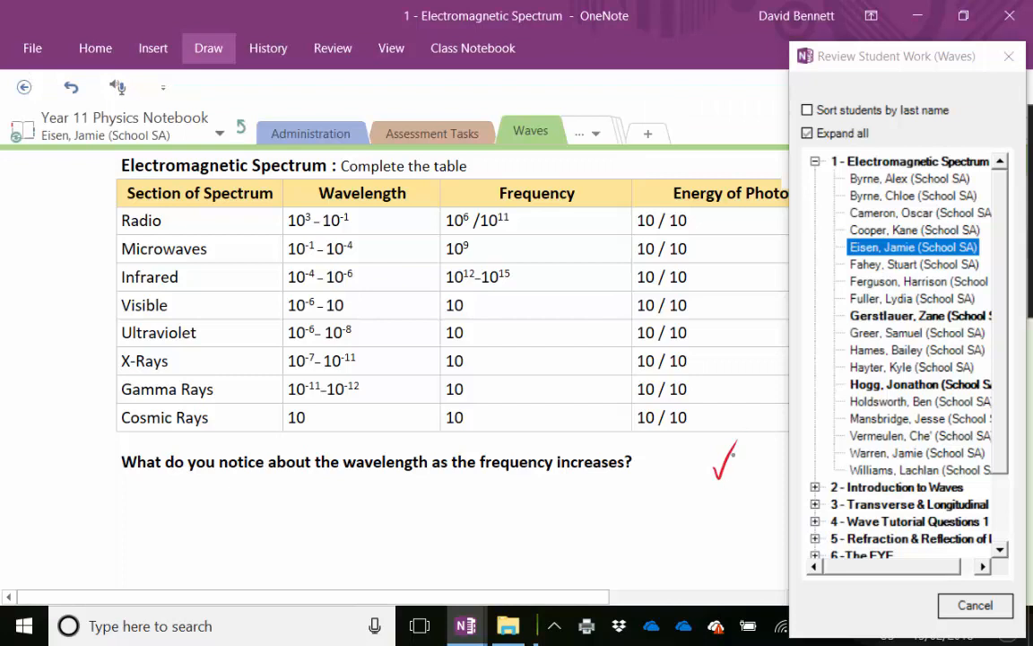
pyautogui.moveTo(692, 507); pyautogui.dragTo(701, 517)
pyautogui.moveTo(705, 492); pyautogui.dragTo(705, 496)
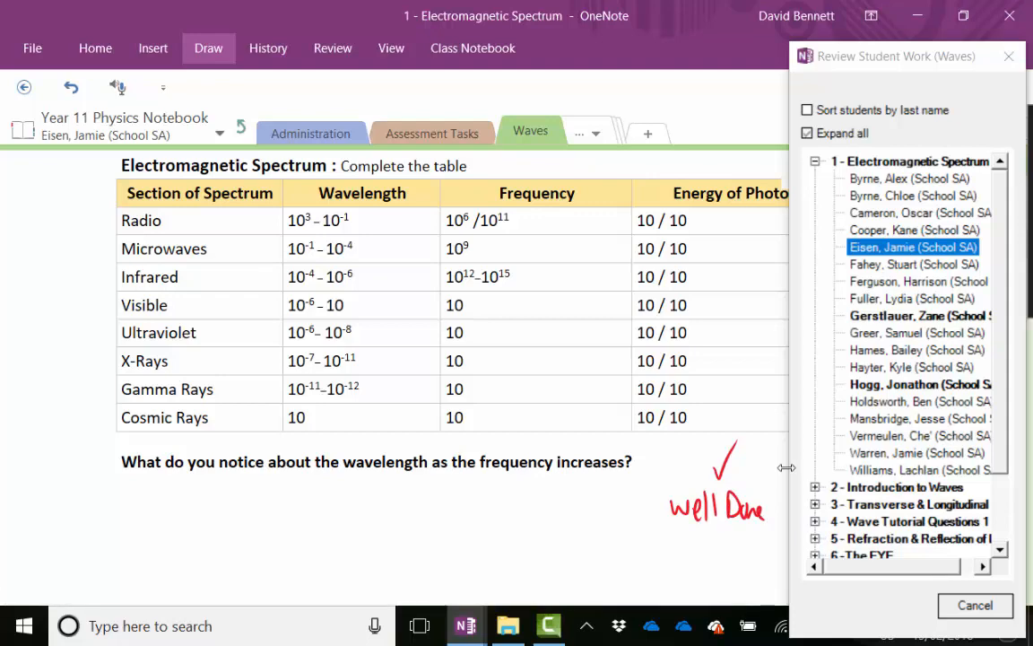
pyautogui.click(1008, 55)
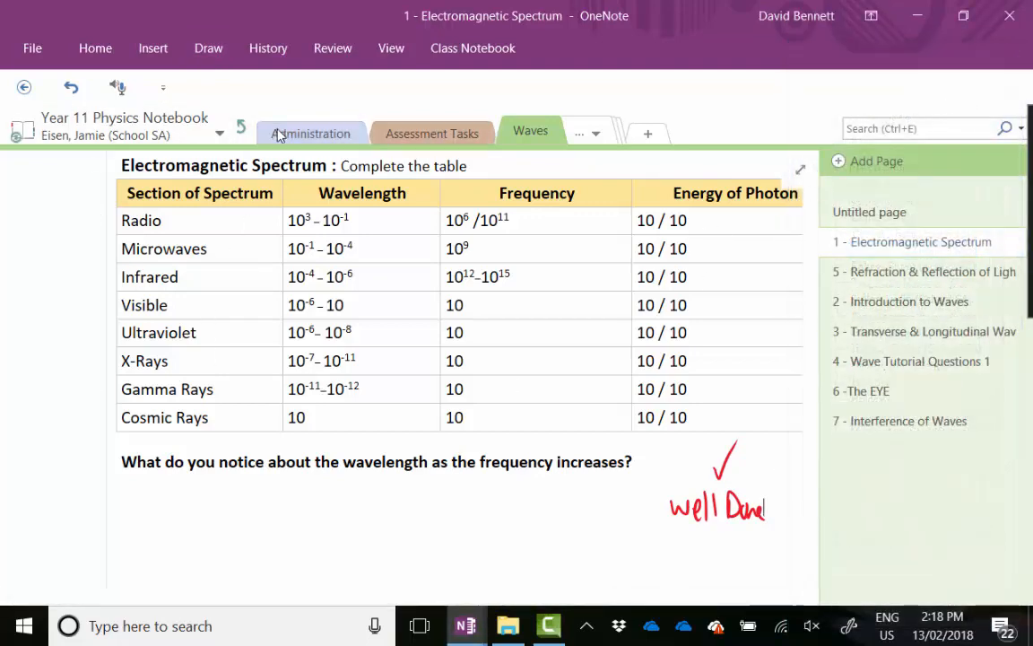
# Examine the student's section list plus the Assessment Tasks and Waves sections, then return to the notebook's Welcome section
pyautogui.click(603, 142)
pyautogui.click(604, 144)
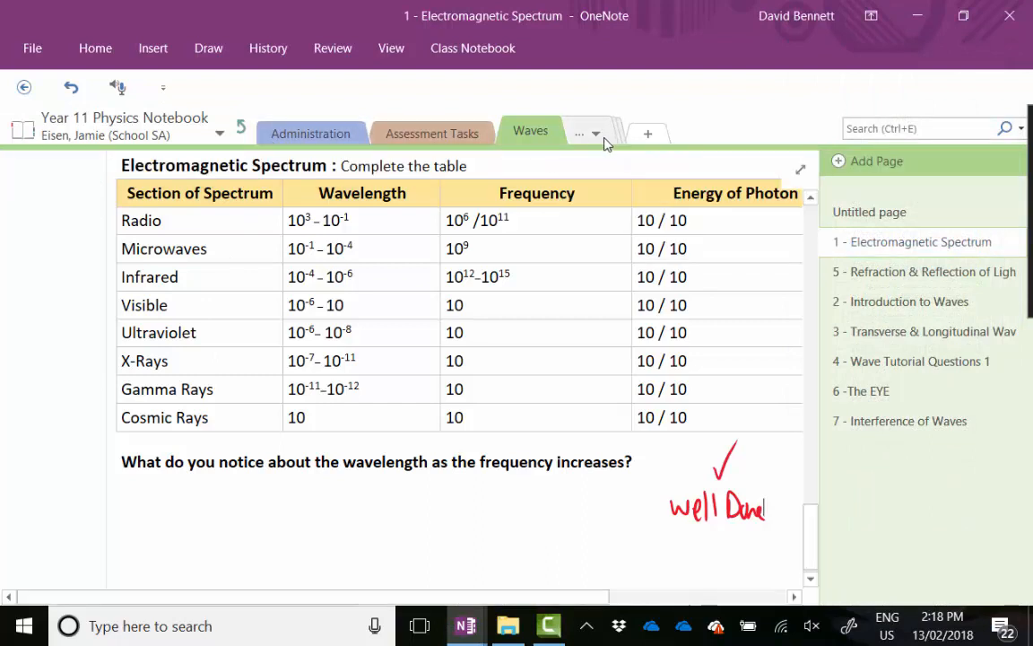
pyautogui.click(604, 139)
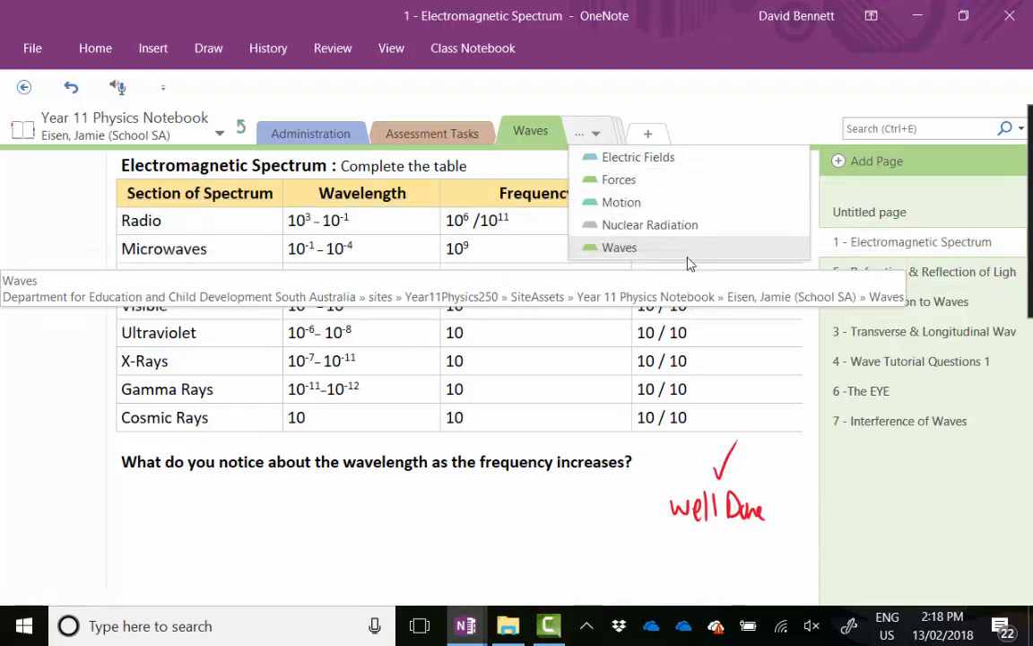
pyautogui.click(414, 138)
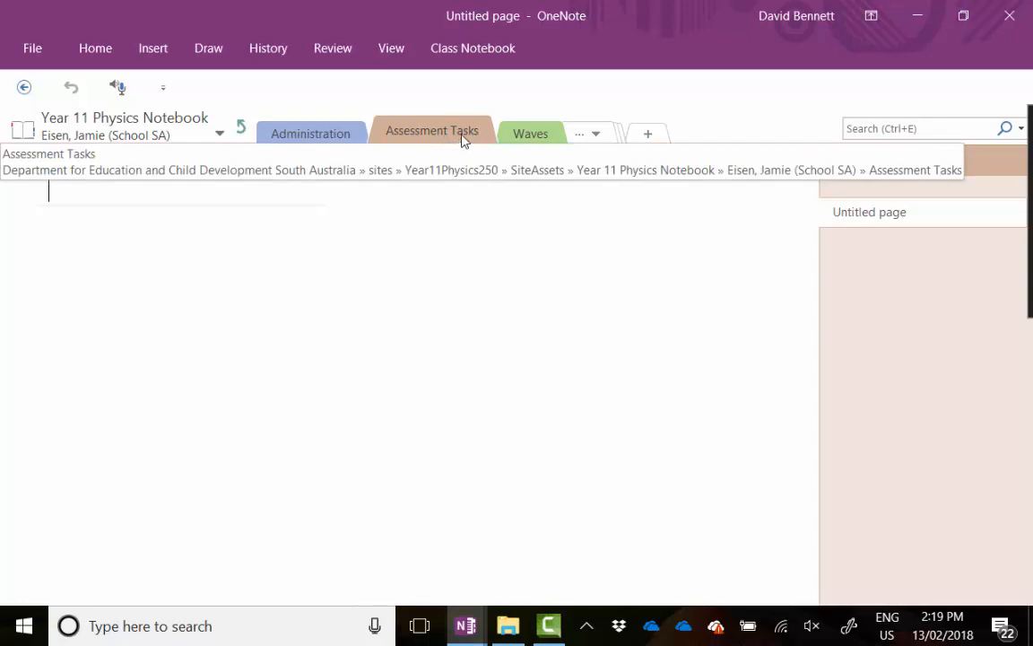
pyautogui.click(525, 134)
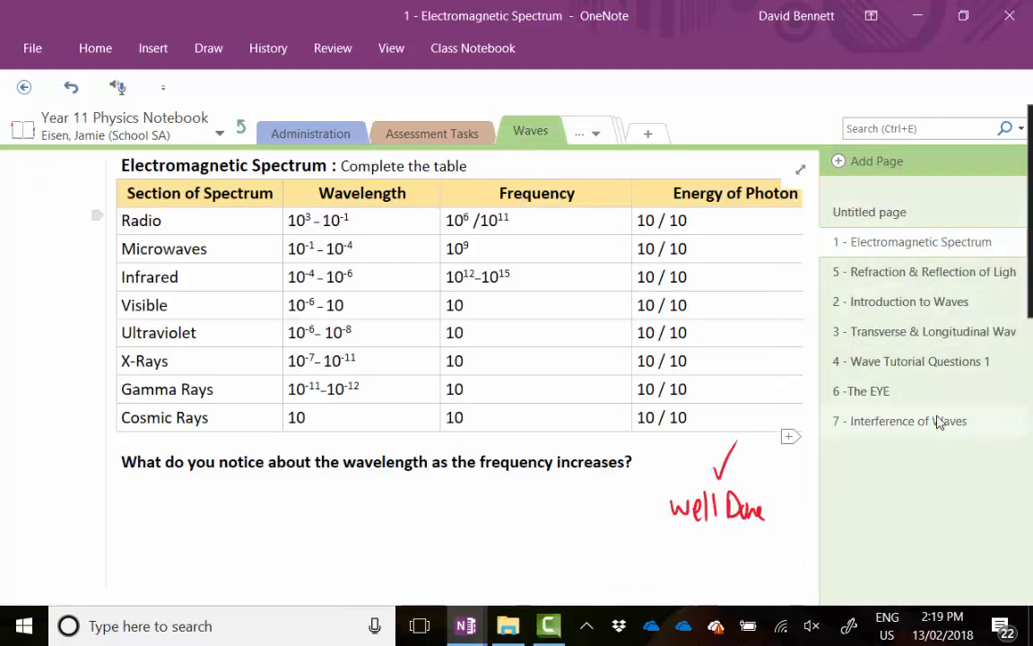
pyautogui.click(243, 132)
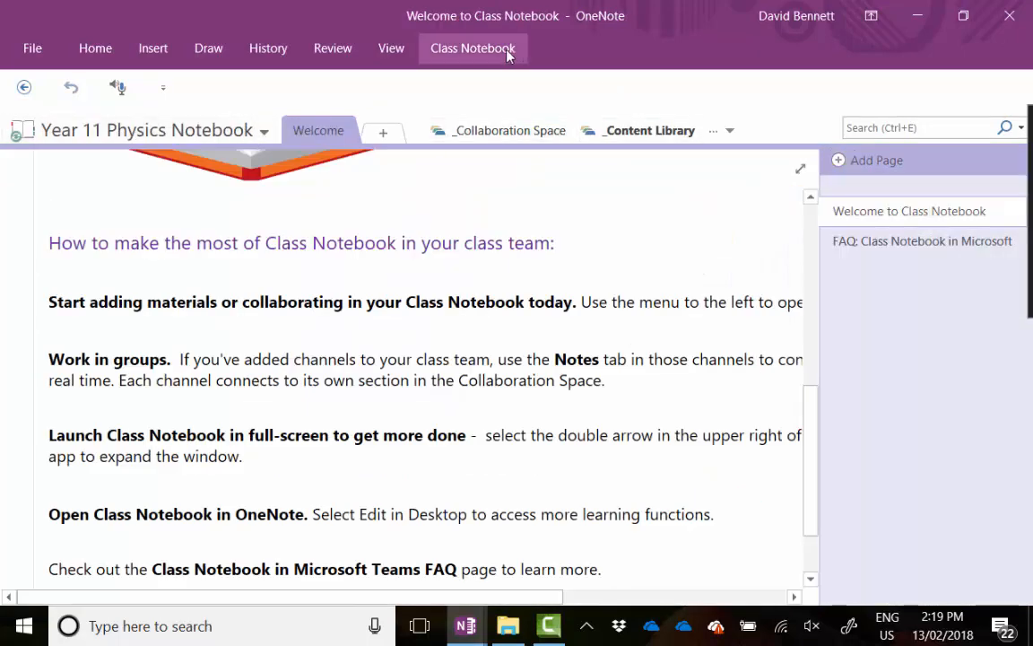
# Open the Content Library's Week 6 – Medical Imaging using Ultrasound page and start its Individual and Group Distribution
pyautogui.click(653, 131)
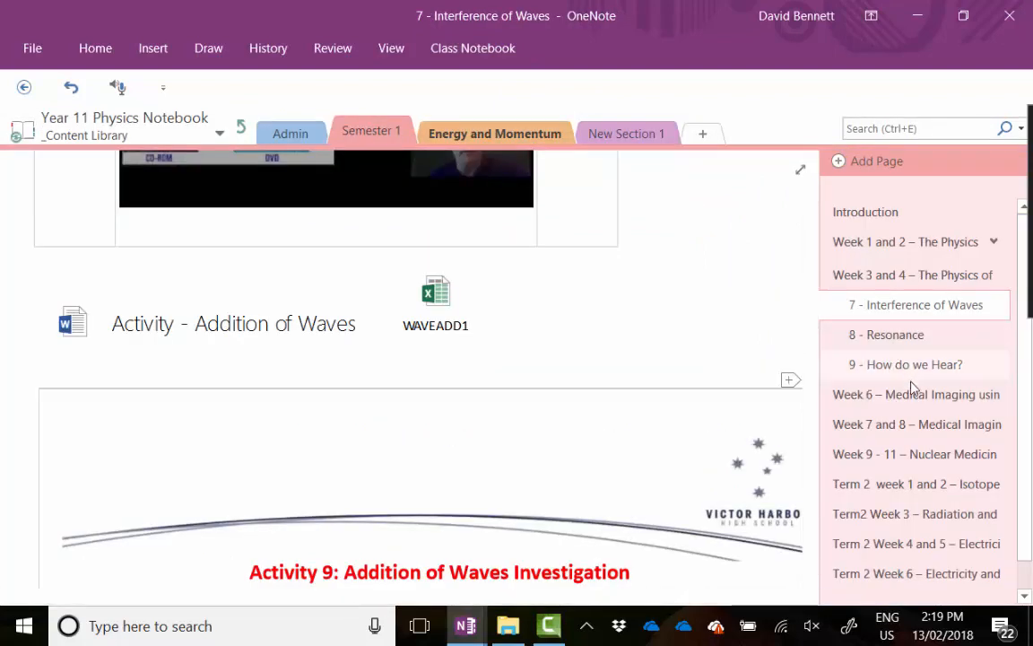
pyautogui.scroll(-1, 910, 372)
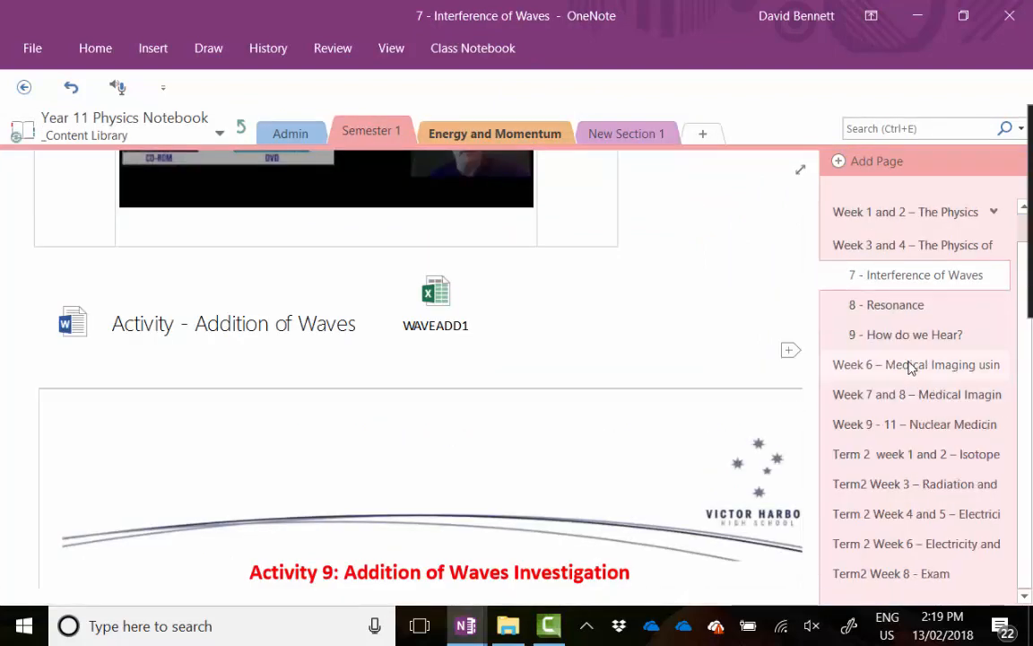
pyautogui.click(908, 368)
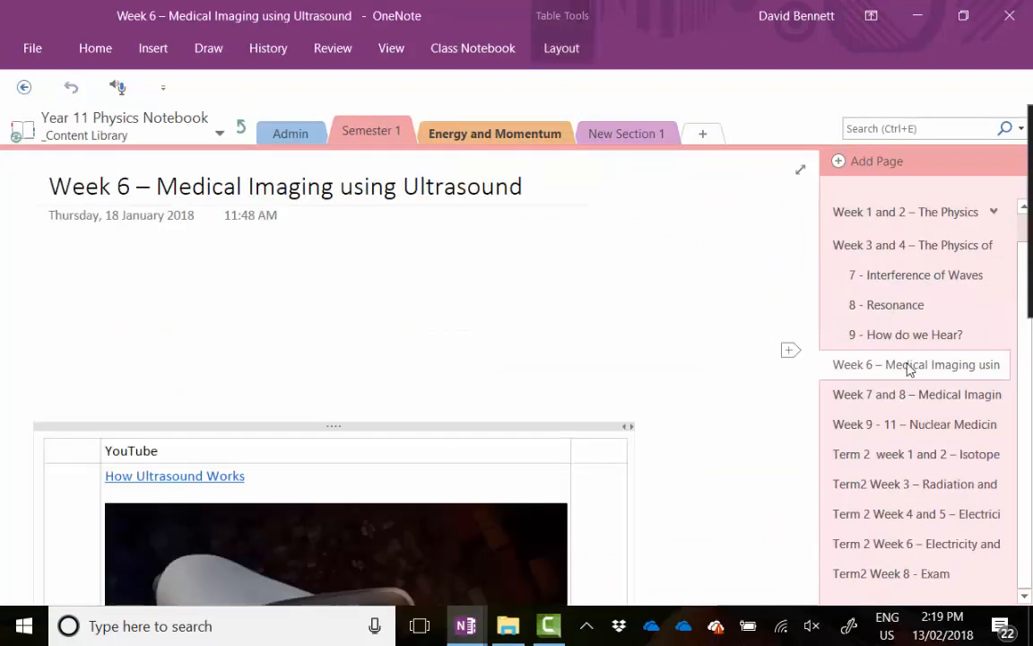
pyautogui.click(994, 368)
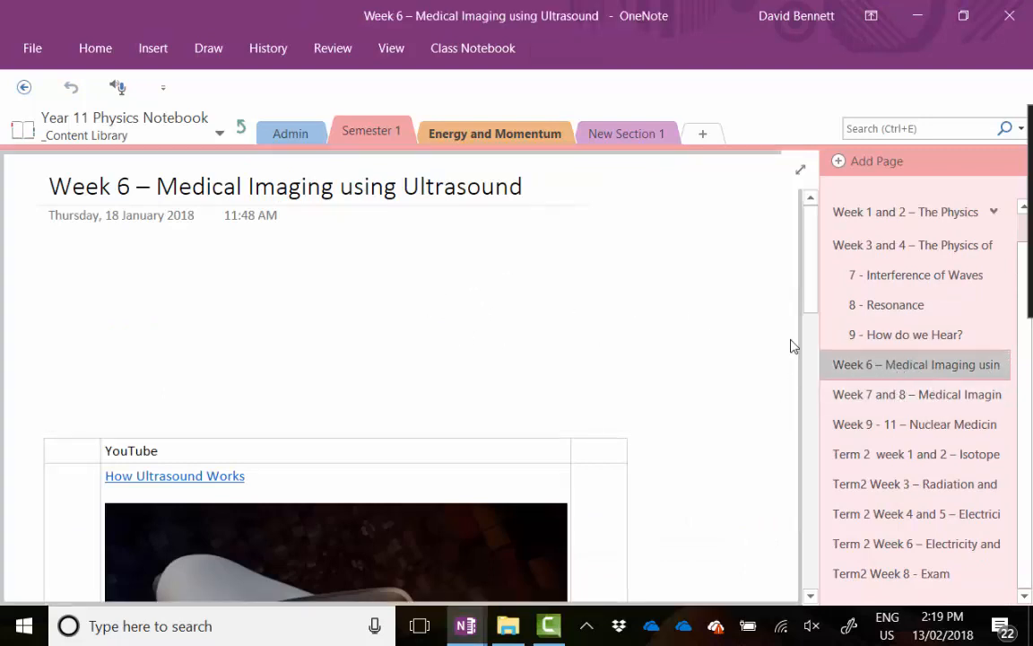
pyautogui.rightClick(866, 367)
pyautogui.moveTo(792, 357)
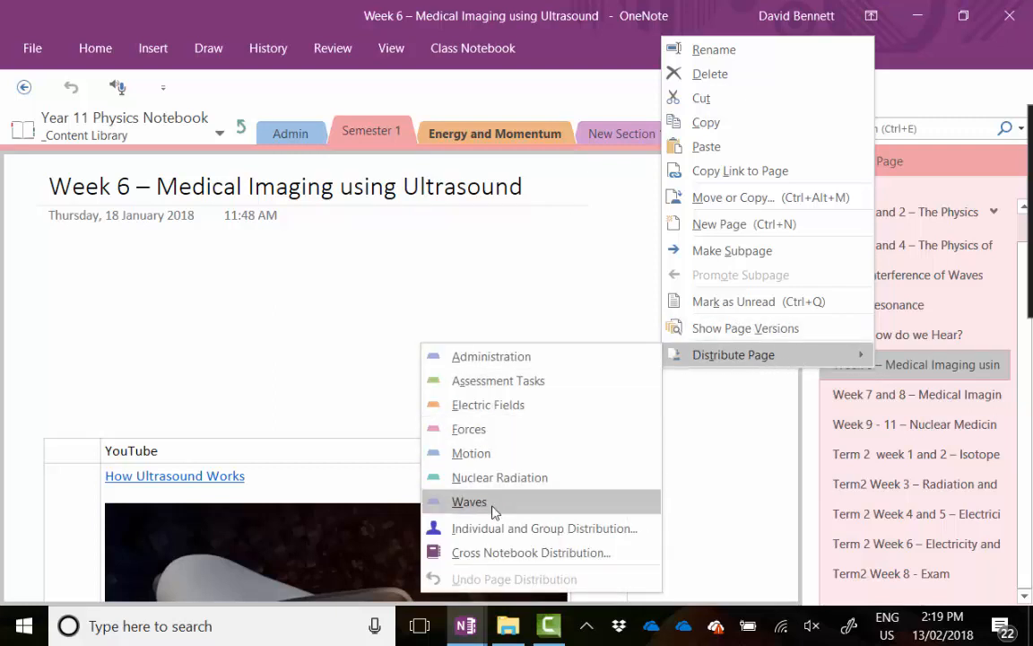
pyautogui.click(496, 528)
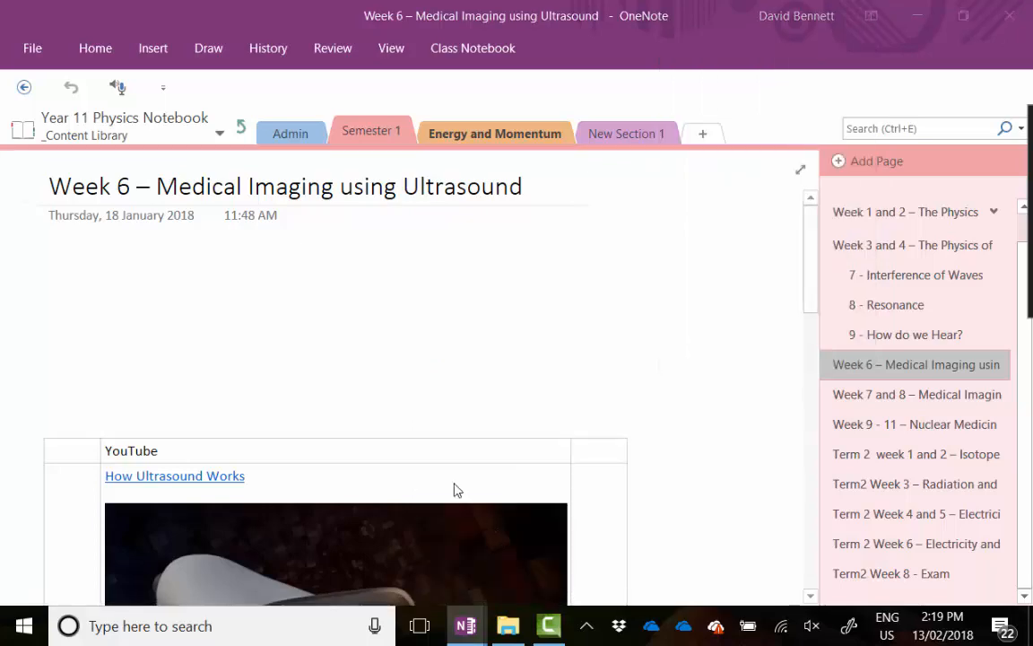
# Select the first four listed students as recipients of the Week 6 page
pyautogui.click(280, 112)
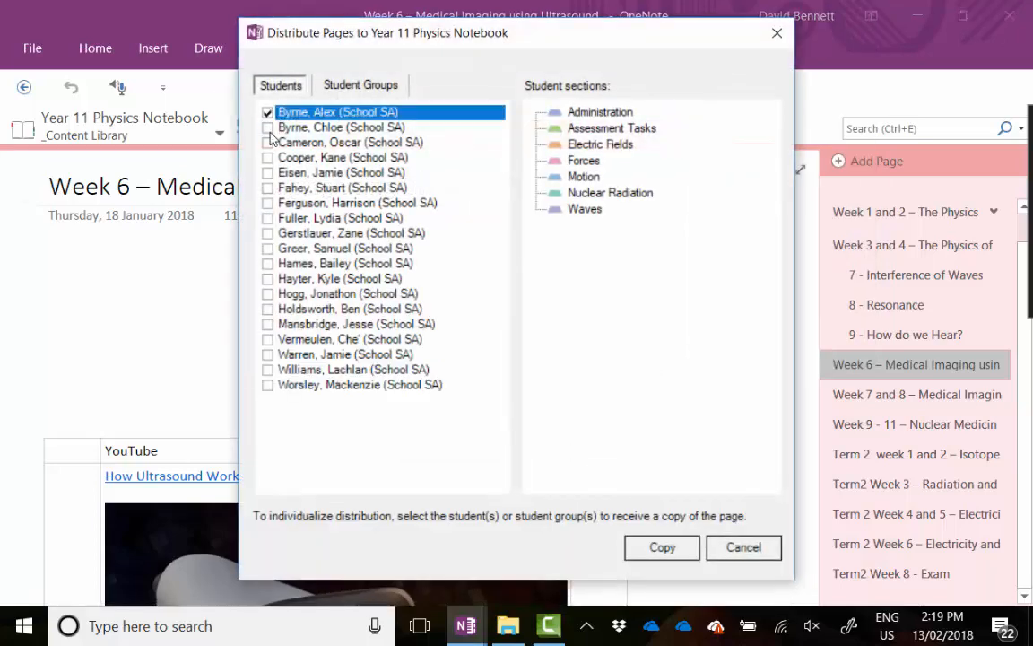
pyautogui.click(281, 127)
pyautogui.click(283, 142)
pyautogui.click(290, 157)
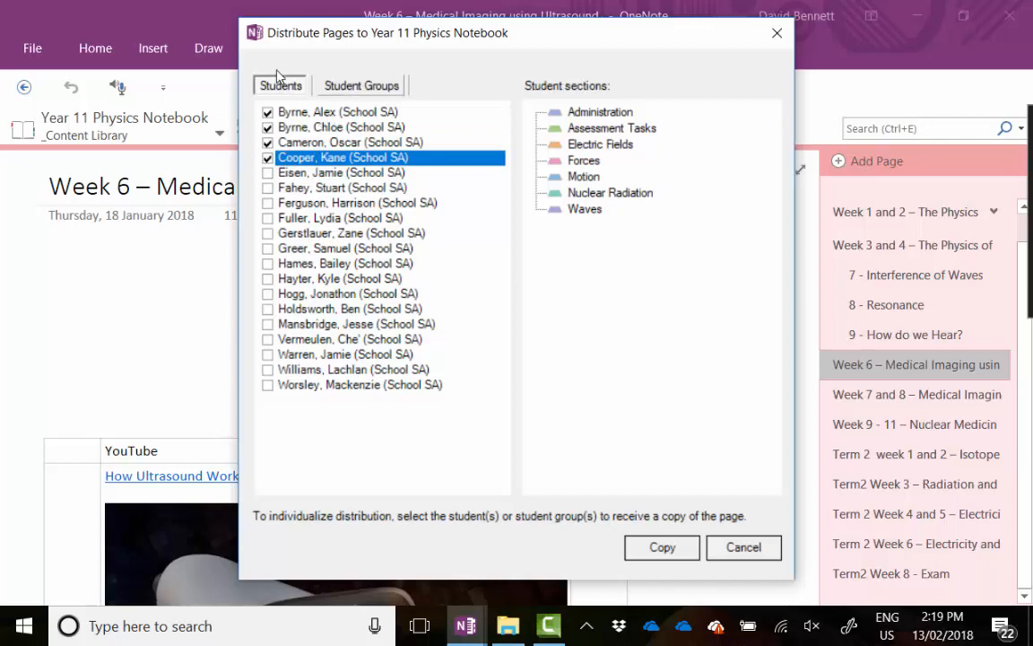
# Add a default-named student group containing the fourth, sixth and eighth listed students, then cancel the page distribution
pyautogui.click(323, 84)
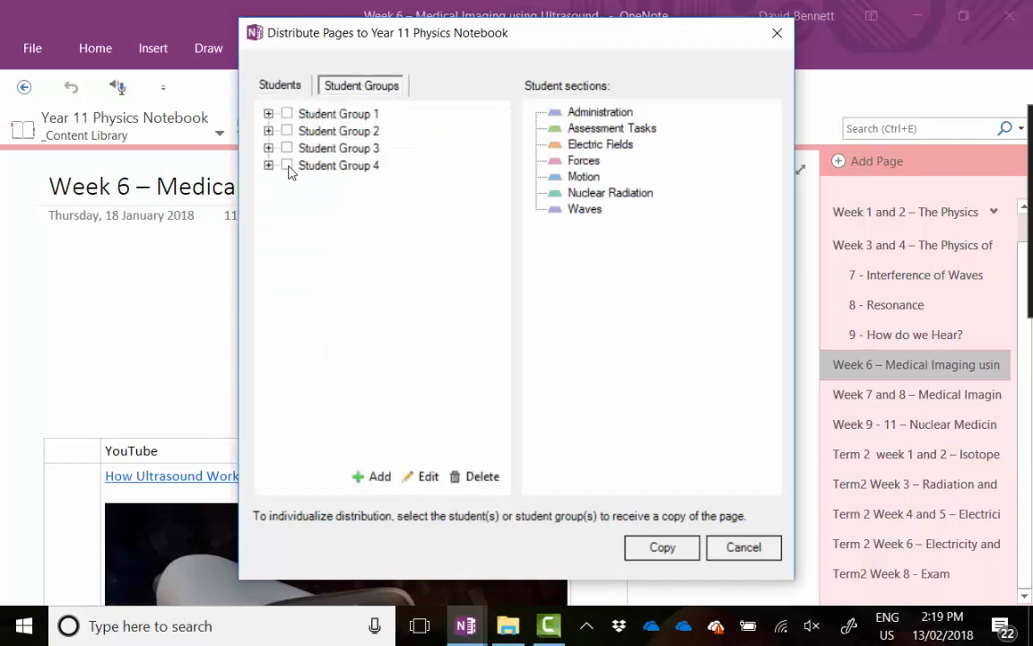
pyautogui.click(370, 475)
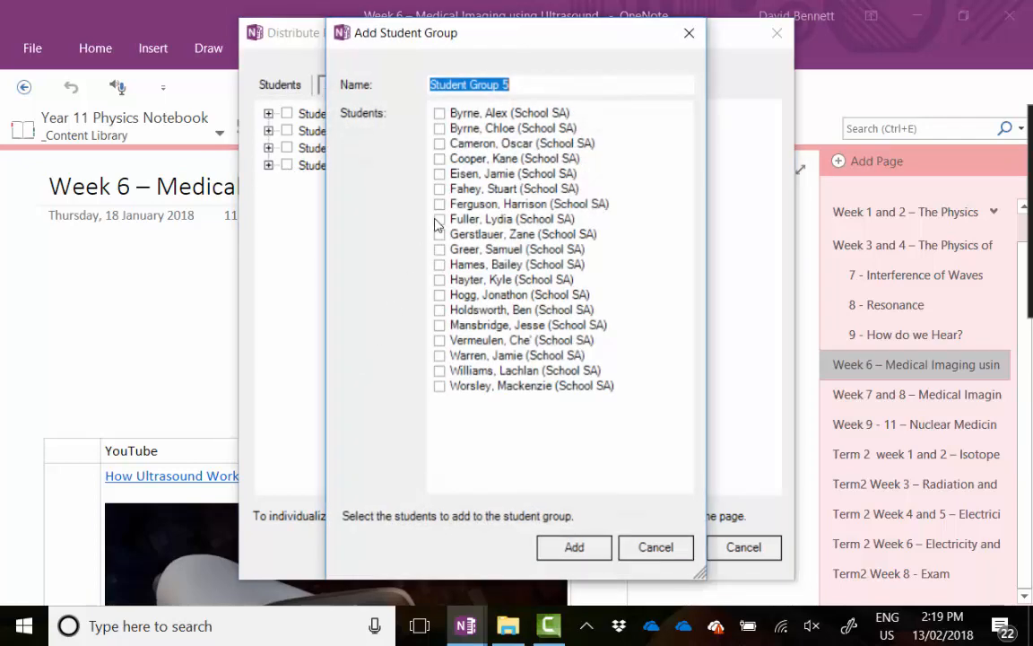
pyautogui.click(440, 158)
pyautogui.click(439, 188)
pyautogui.click(439, 218)
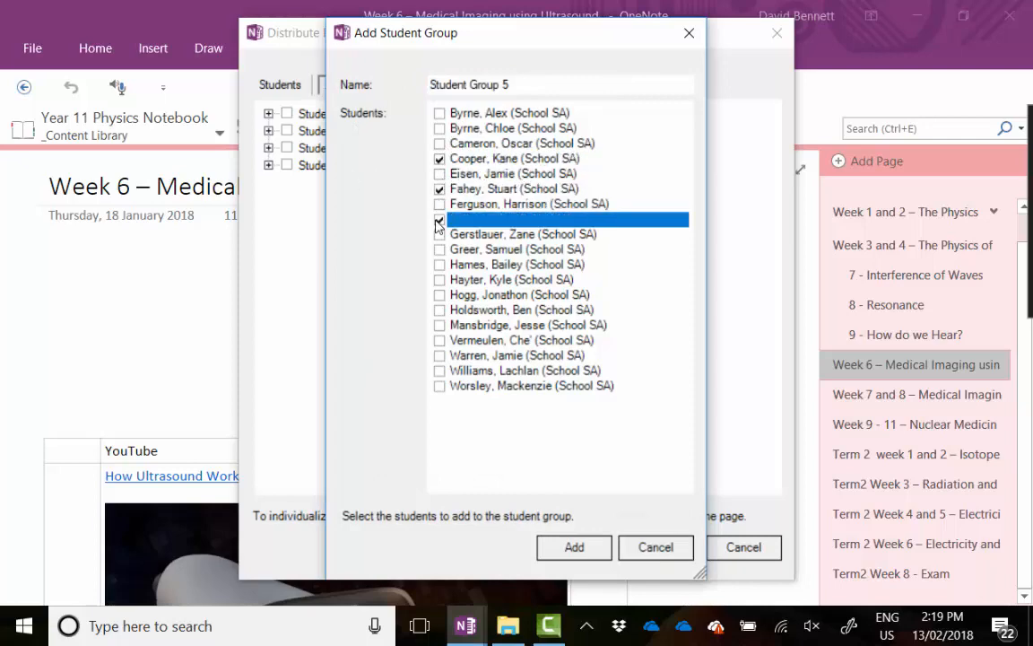
pyautogui.click(574, 547)
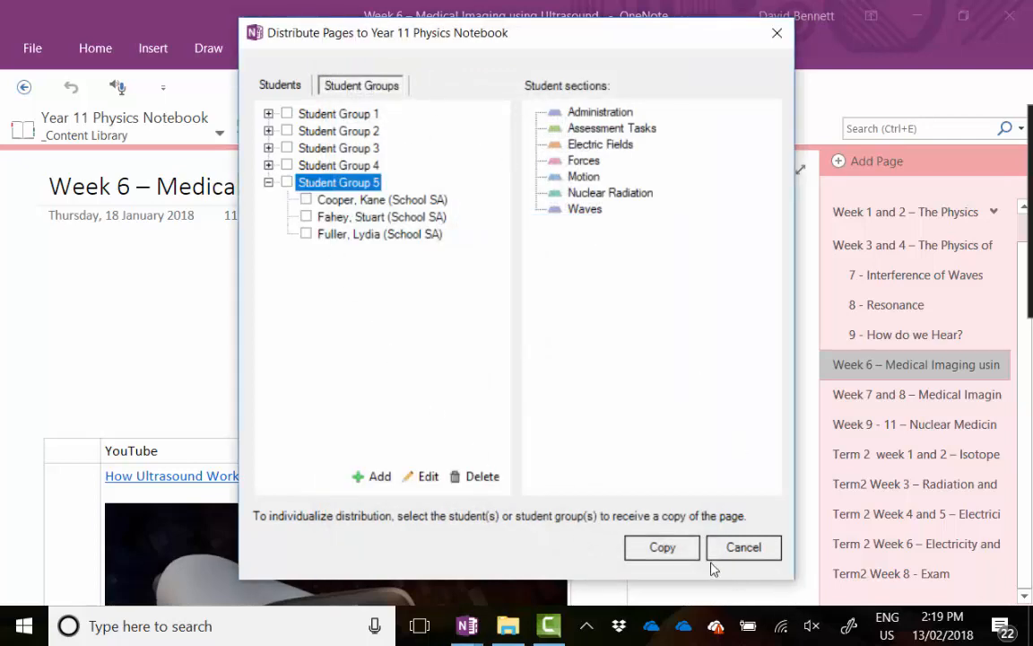
pyautogui.click(734, 548)
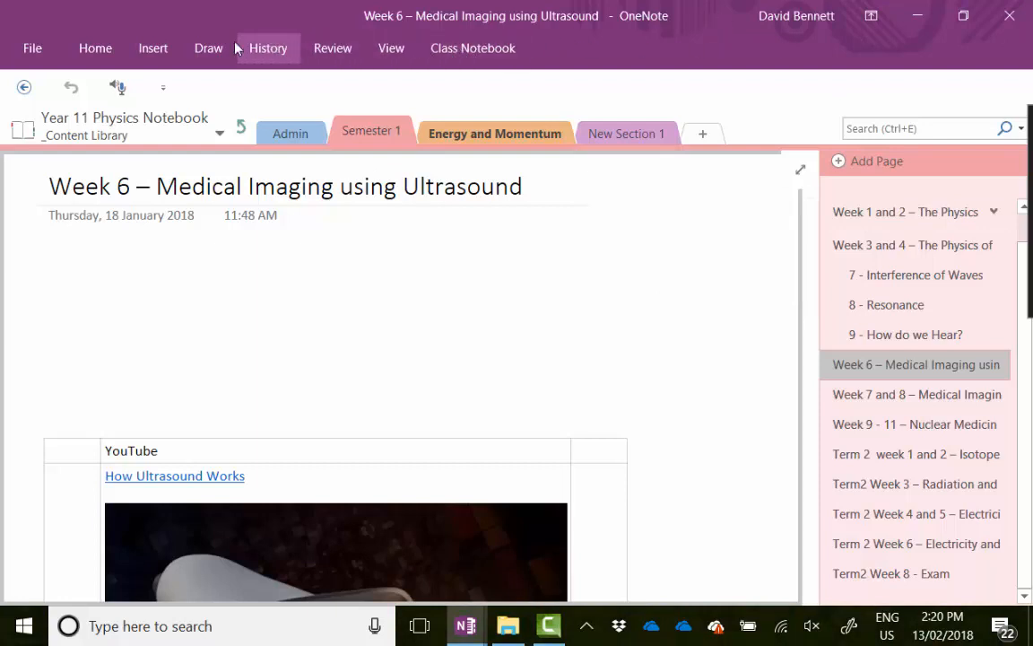
# Open the Verbal Explanation - Glossary of Terms page in the Content Library's Admin section
pyautogui.click(290, 135)
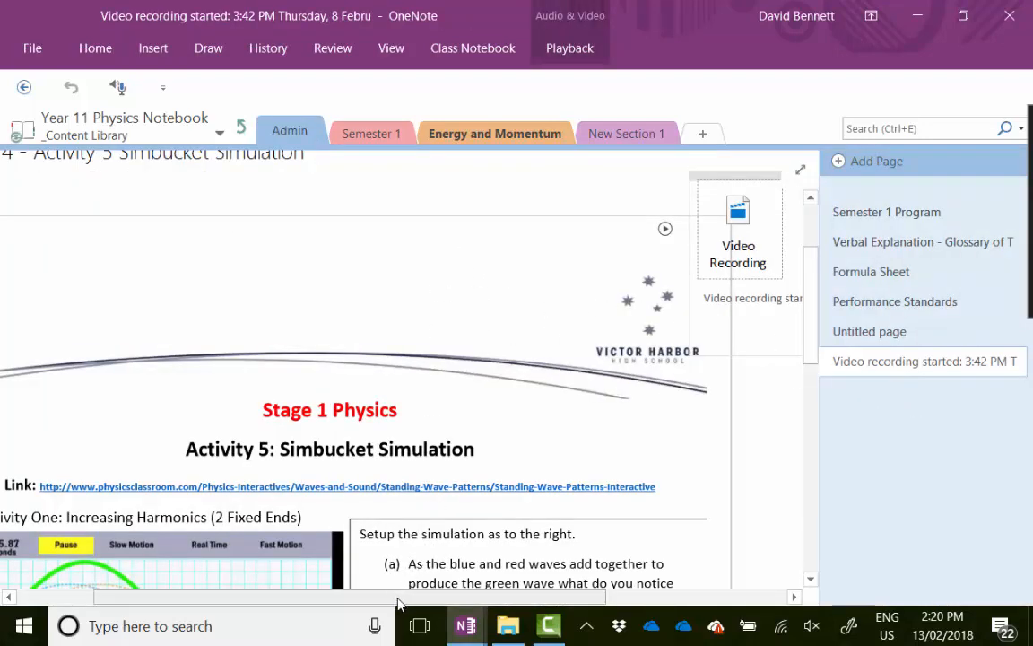
pyautogui.moveTo(377, 598); pyautogui.dragTo(274, 599)
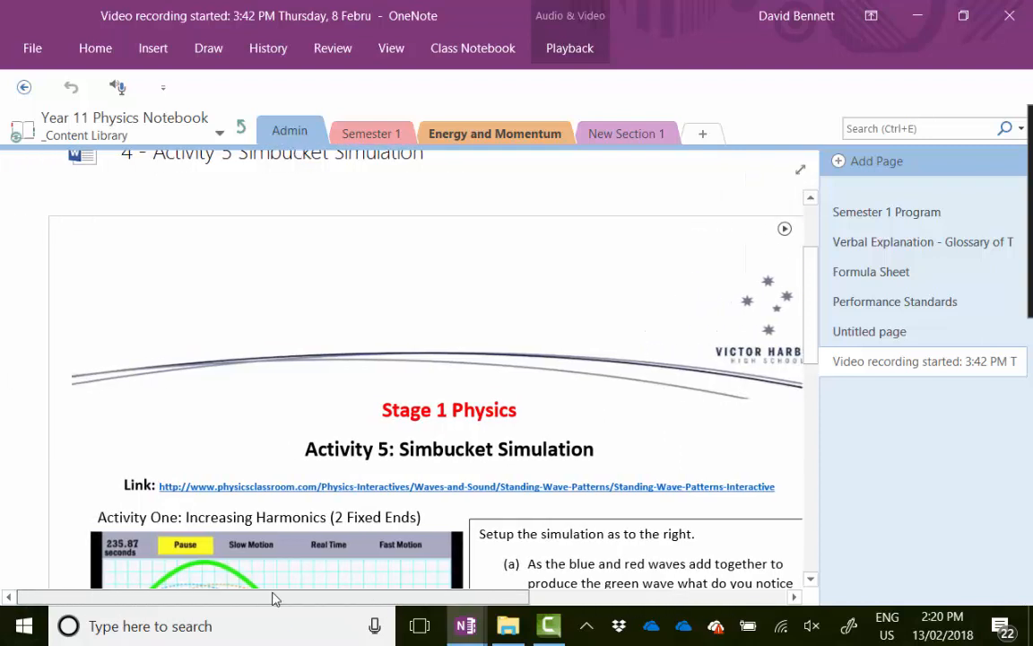
pyautogui.click(371, 135)
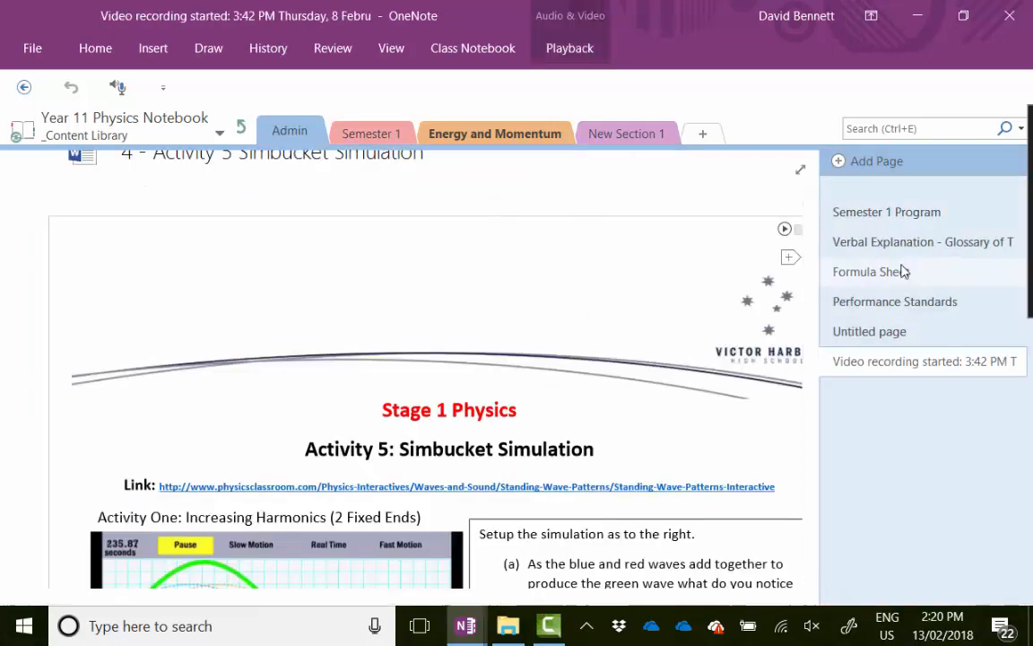
pyautogui.click(838, 246)
pyautogui.scroll(-3, 556, 395)
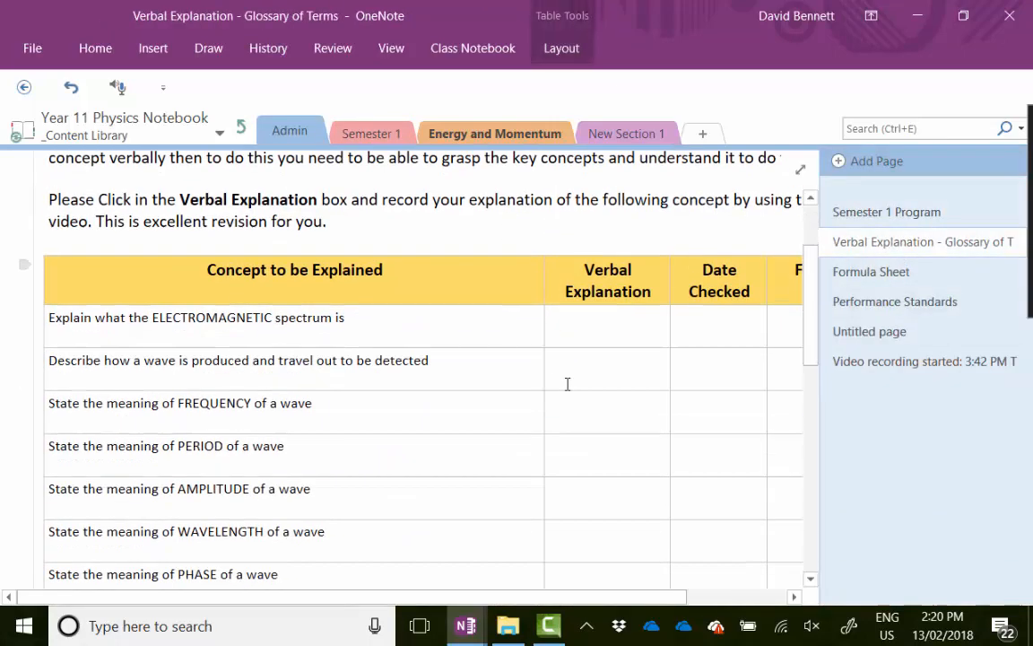
# Record about 5 seconds of audio in the Verbal Explanation cell of the ELECTROMAGNETIC spectrum row, then stop recording
pyautogui.click(153, 48)
pyautogui.click(551, 103)
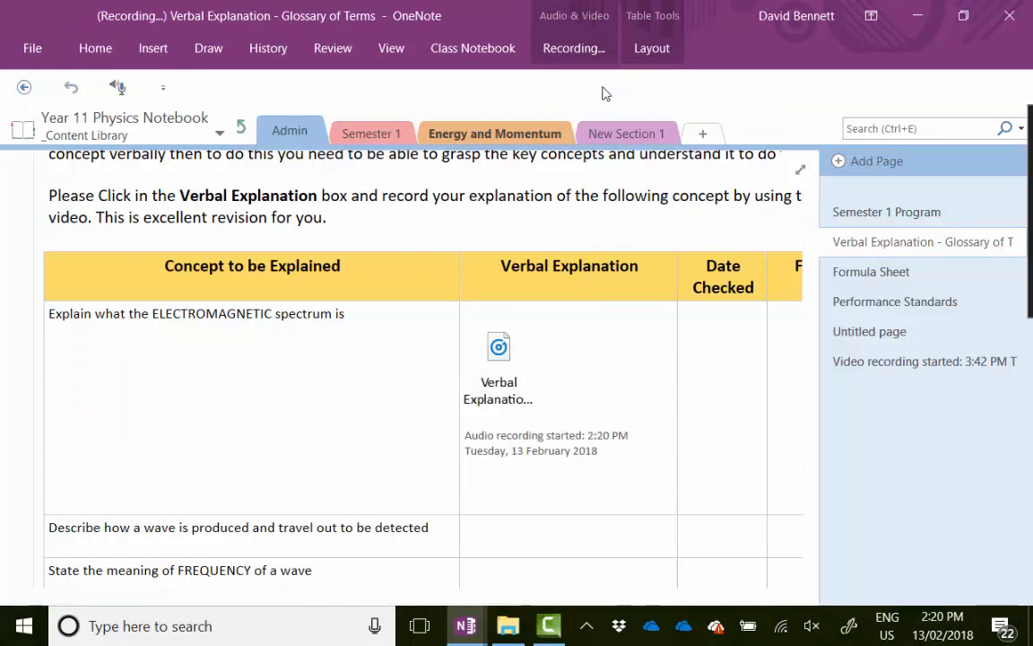
pyautogui.click(581, 53)
pyautogui.click(193, 106)
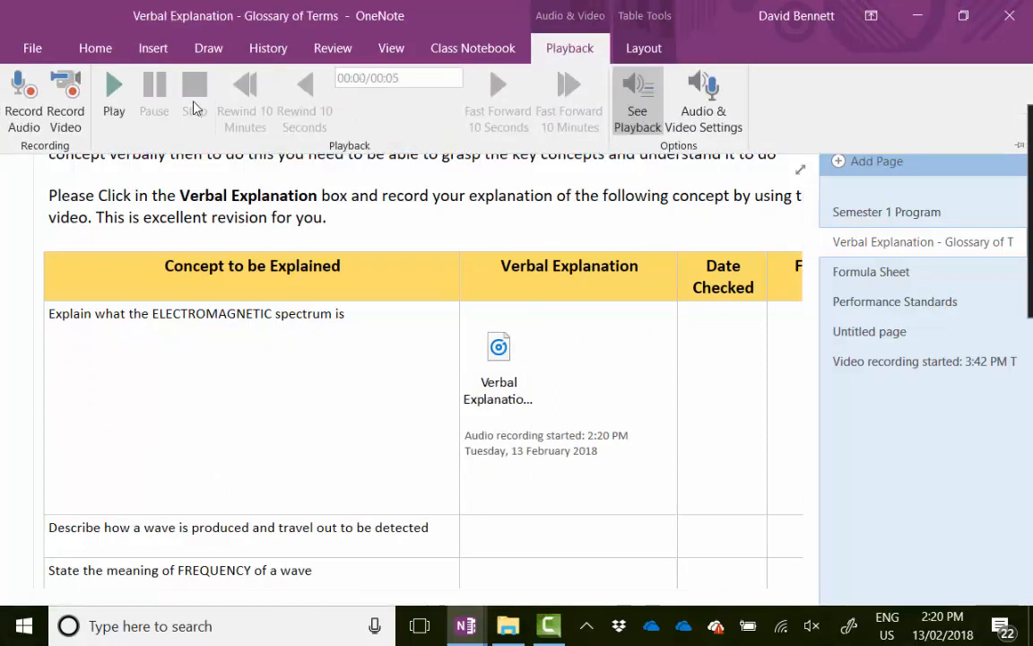
# Play back the audio recording, replay it from its embedded file, and stop playback
pyautogui.click(106, 82)
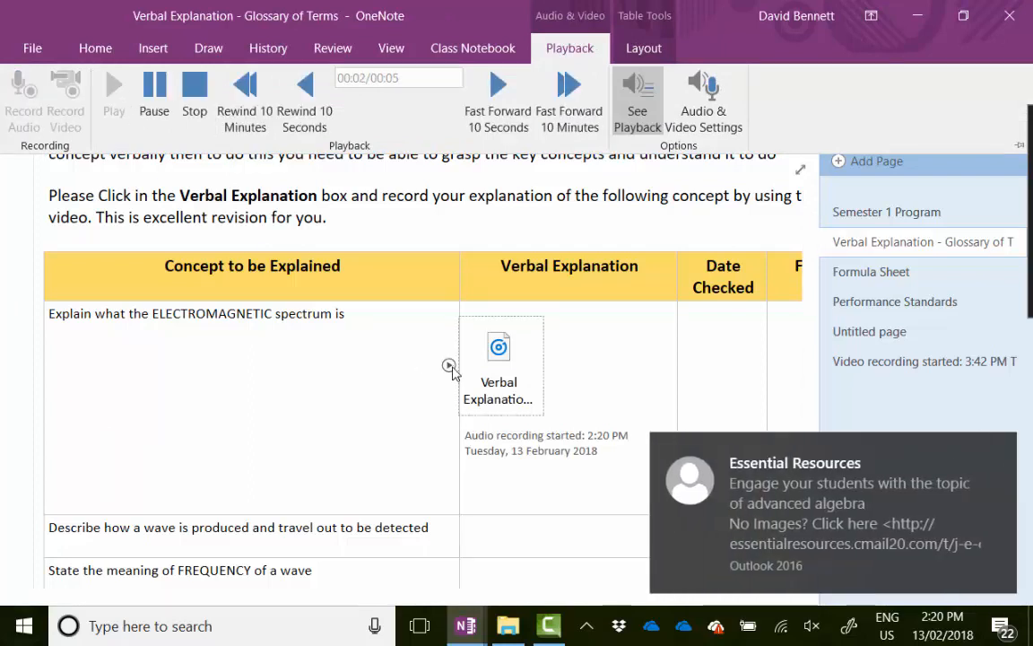
pyautogui.click(501, 358)
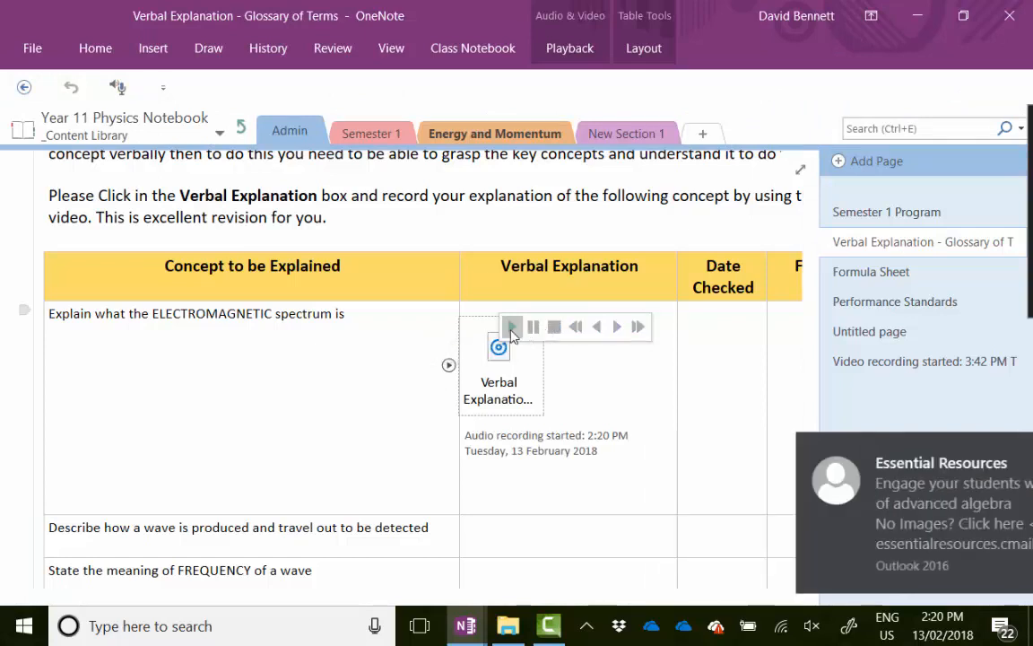
pyautogui.click(511, 328)
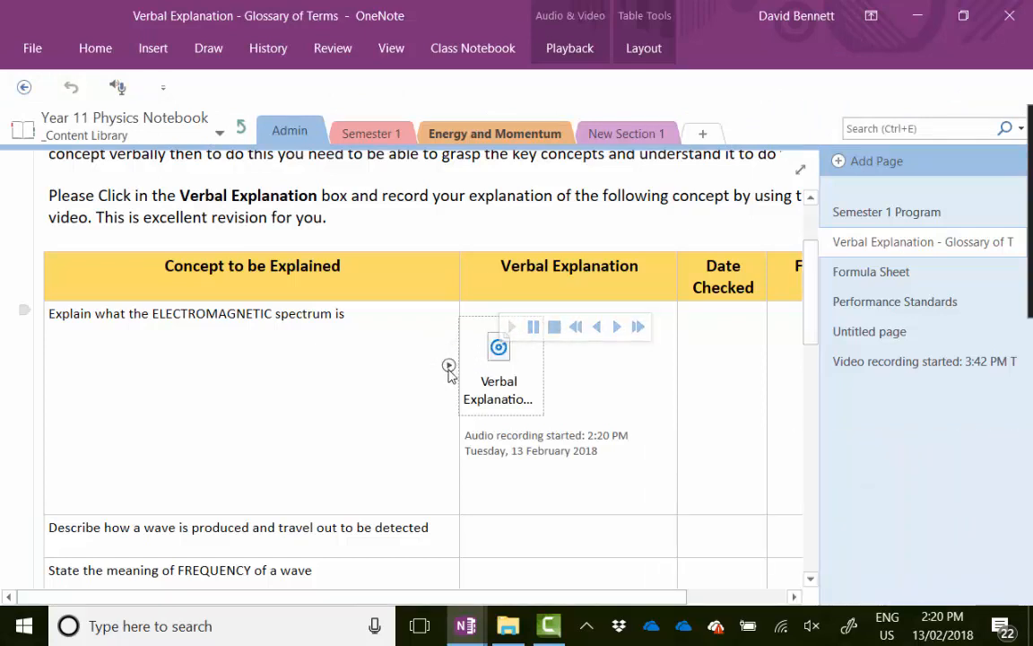
pyautogui.click(554, 328)
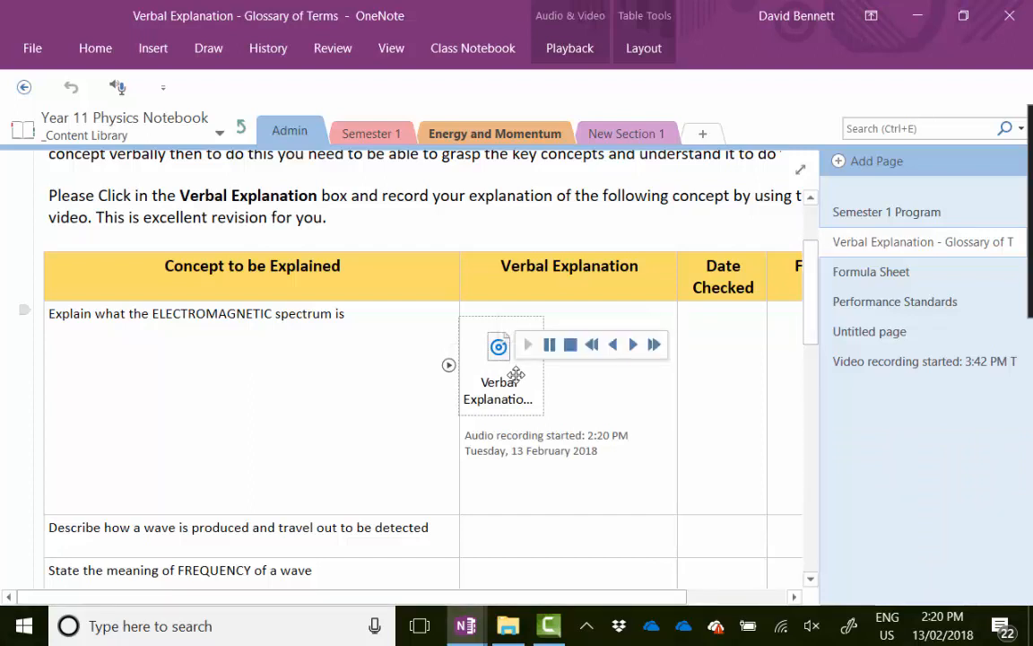
# Delete the audio recording and its time stamp text from the ELECTROMAGNETIC spectrum row
pyautogui.press('Delete')
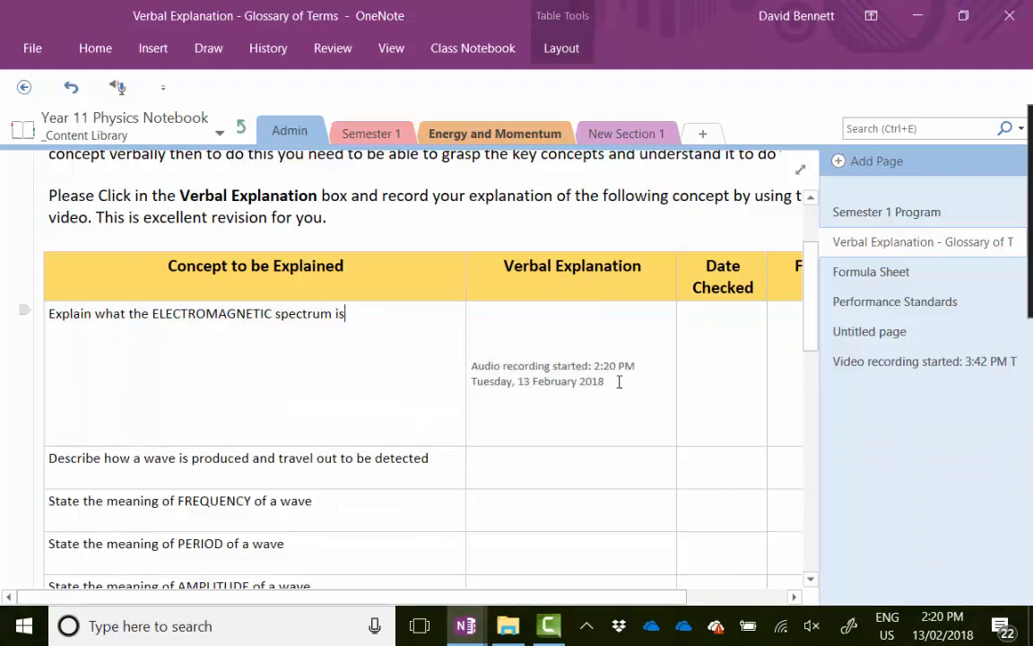
pyautogui.moveTo(619, 382); pyautogui.dragTo(481, 353)
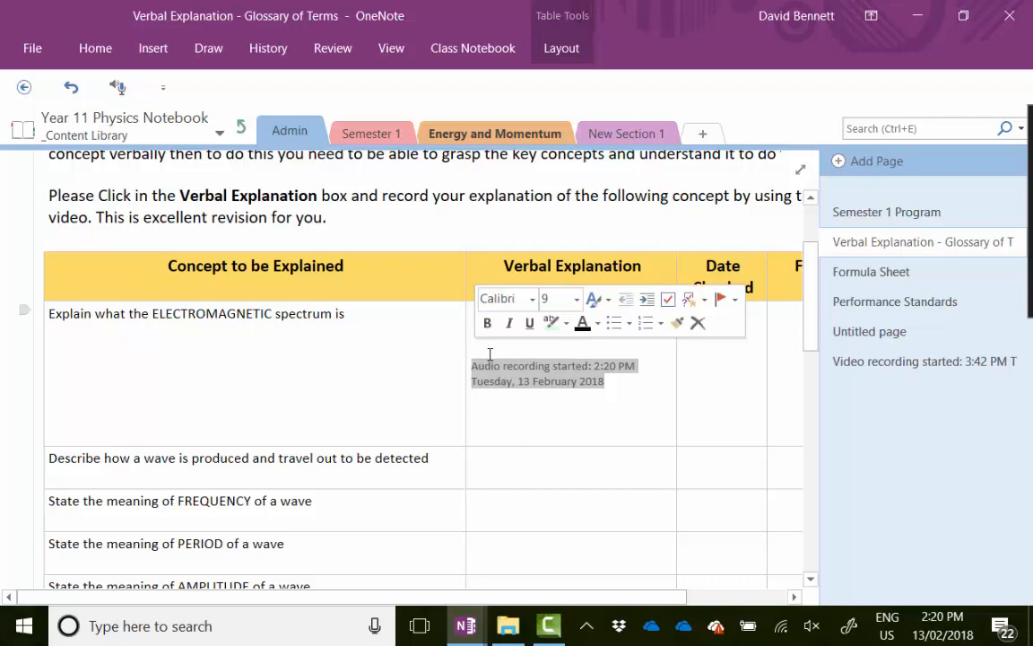
pyautogui.press('Delete')
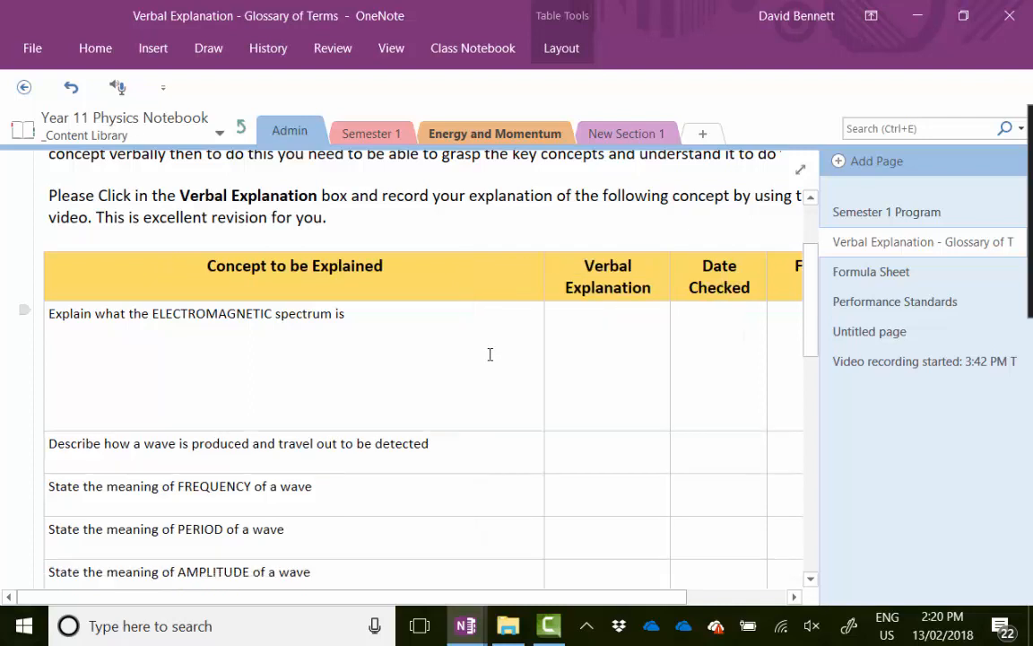
# Record about 4 seconds of video in the Verbal Explanation cell of the ELECTROMAGNETIC spectrum row, then stop recording
pyautogui.click(146, 54)
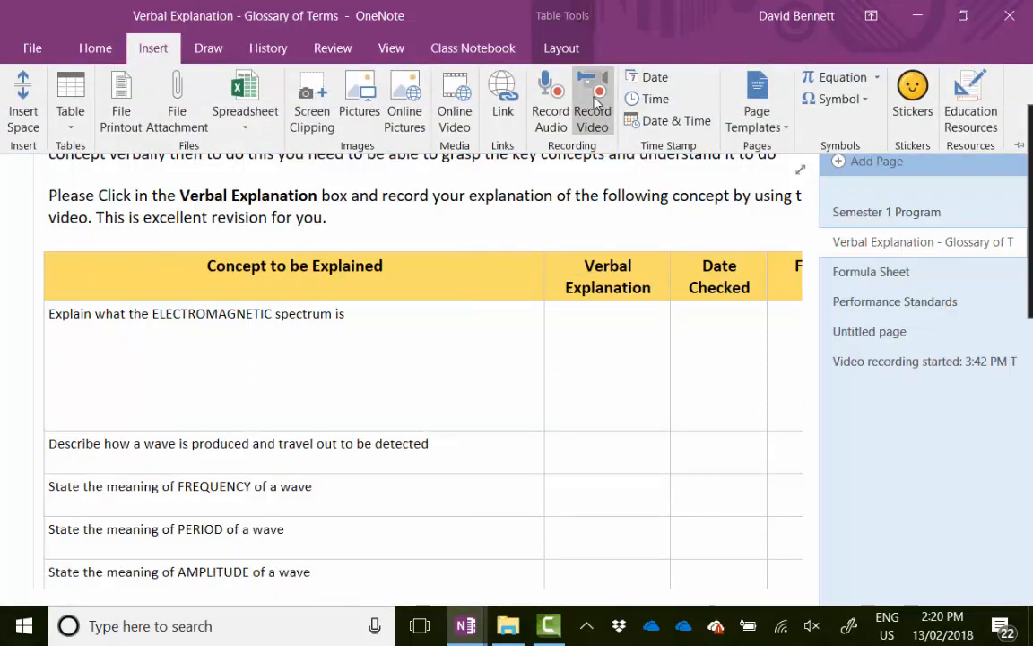
pyautogui.click(593, 130)
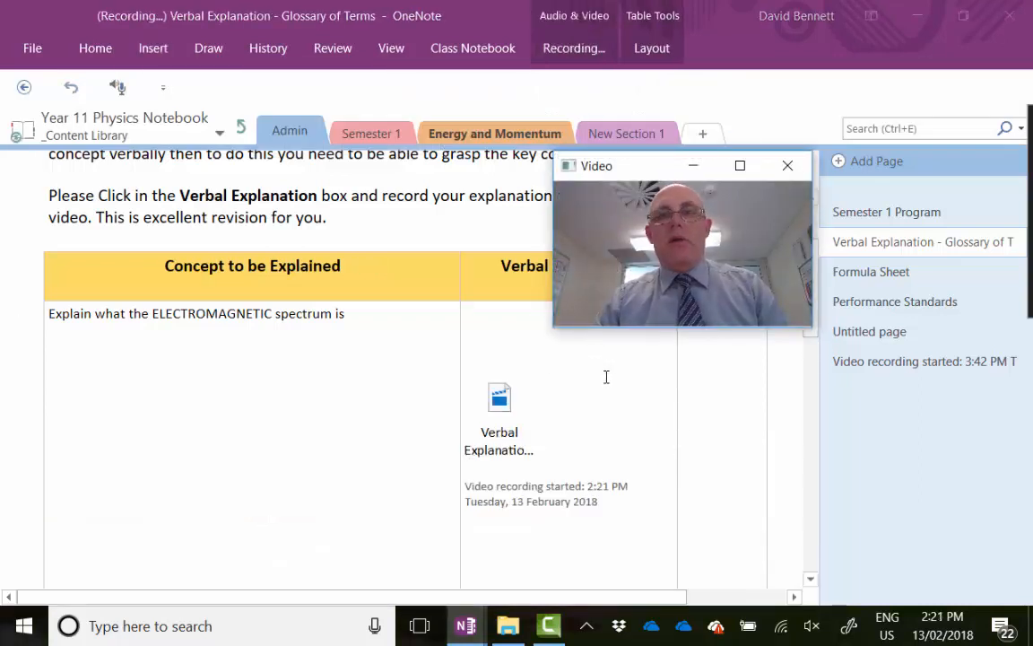
pyautogui.click(578, 50)
pyautogui.click(190, 94)
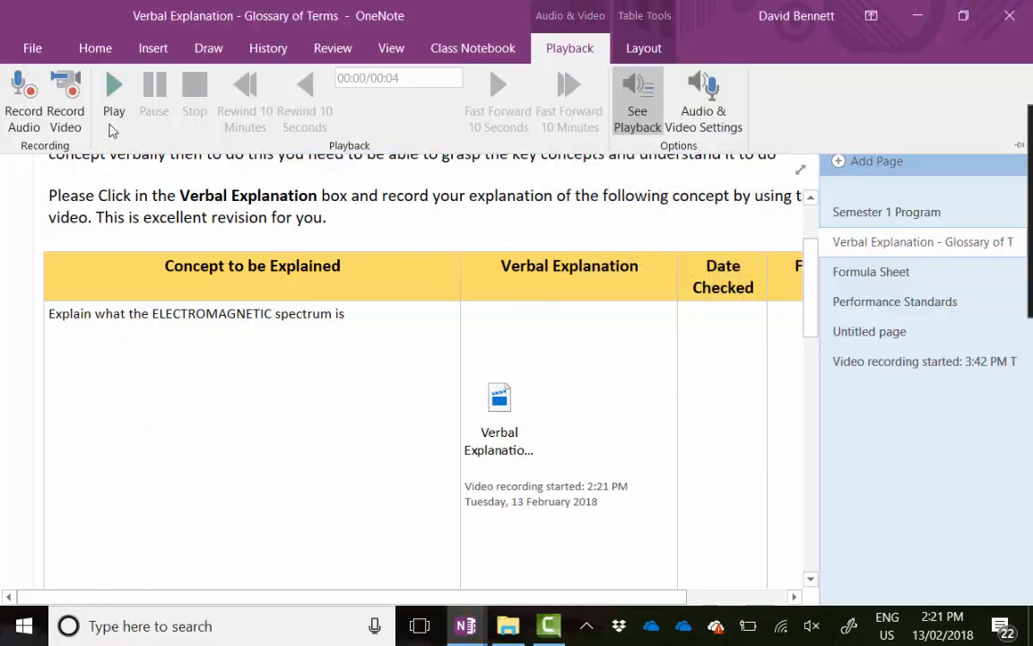
# Play back the video recording and raise the system volume to 52 while it plays
pyautogui.click(113, 89)
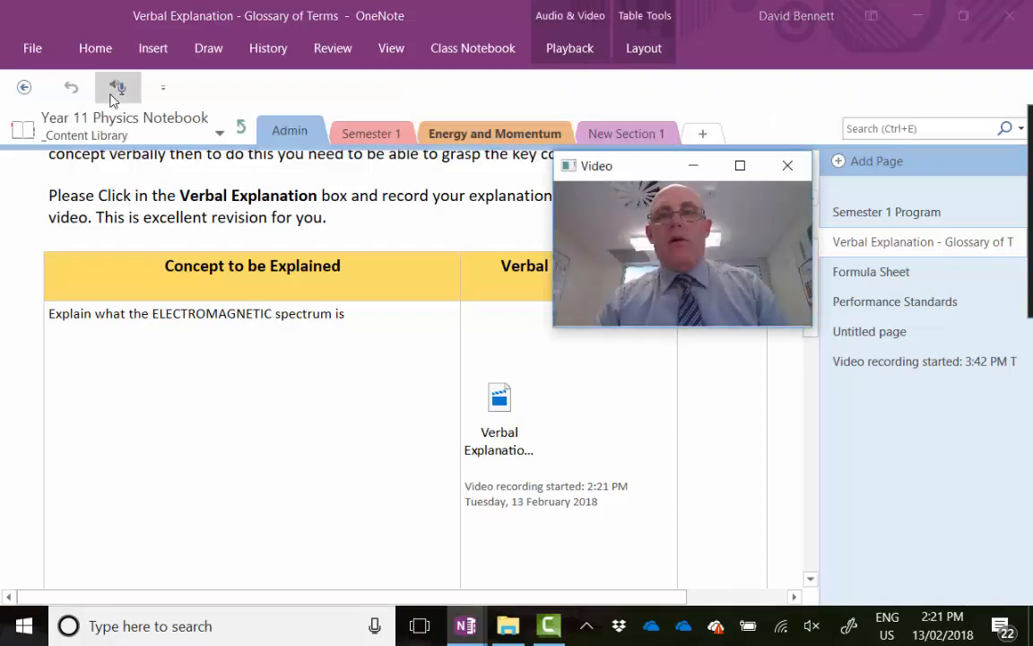
pyautogui.press('XF86AudioLowerVolume')
pyautogui.press('XF86AudioRaiseVolume')
pyautogui.press('XF86AudioRaiseVolume')
pyautogui.press('XF86AudioRaiseVolume')
pyautogui.press('XF86AudioRaiseVolume')
pyautogui.press('XF86AudioRaiseVolume')
pyautogui.press('XF86AudioRaiseVolume')
pyautogui.press('XF86AudioRaiseVolume')
pyautogui.press('XF86AudioRaiseVolume')
pyautogui.press('XF86AudioRaiseVolume')
pyautogui.press('XF86AudioRaiseVolume')
pyautogui.press('XF86AudioRaiseVolume')
pyautogui.press('XF86AudioRaiseVolume')
pyautogui.press('XF86AudioRaiseVolume')
pyautogui.press('XF86AudioRaiseVolume')
pyautogui.press('XF86AudioRaiseVolume')
pyautogui.press('XF86AudioRaiseVolume')
pyautogui.press('XF86AudioRaiseVolume')
pyautogui.press('XF86AudioRaiseVolume')
pyautogui.press('XF86AudioRaiseVolume')
pyautogui.press('XF86AudioRaiseVolume')
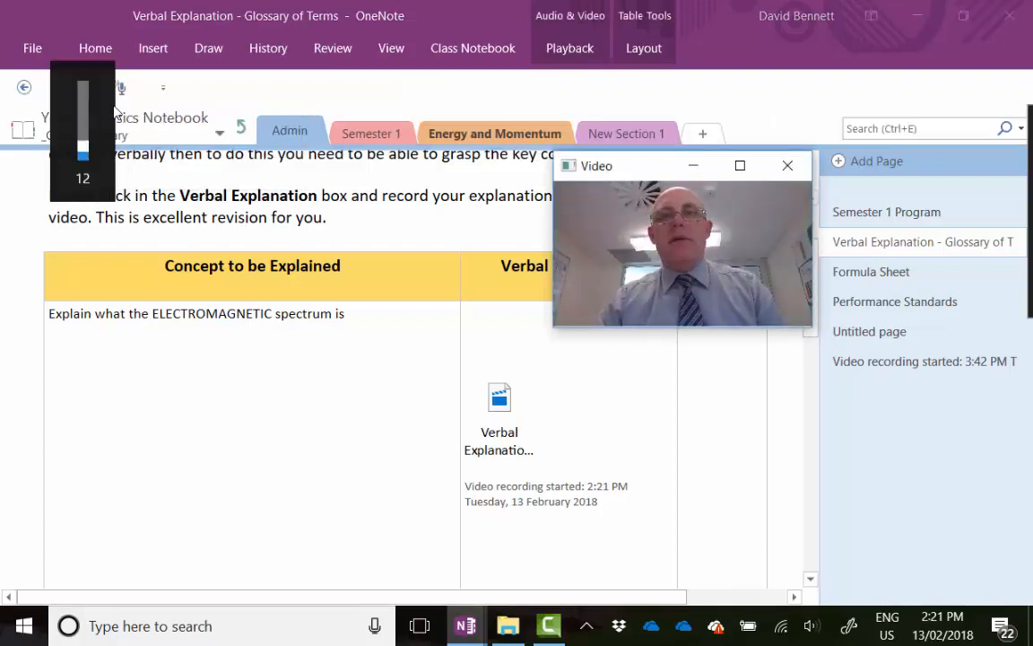
pyautogui.press('XF86AudioRaiseVolume')
pyautogui.press('XF86AudioRaiseVolume')
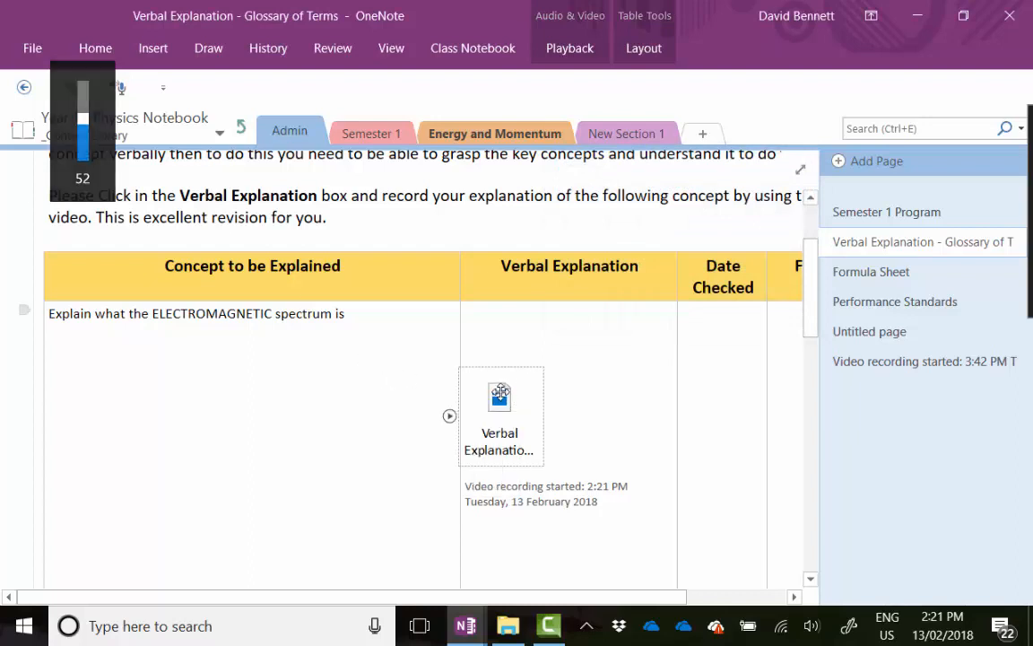
# Delete the video recording, its time stamp text and the surrounding blank lines from the ELECTROMAGNETIC spectrum row
pyautogui.click(494, 398)
pyautogui.press('Delete')
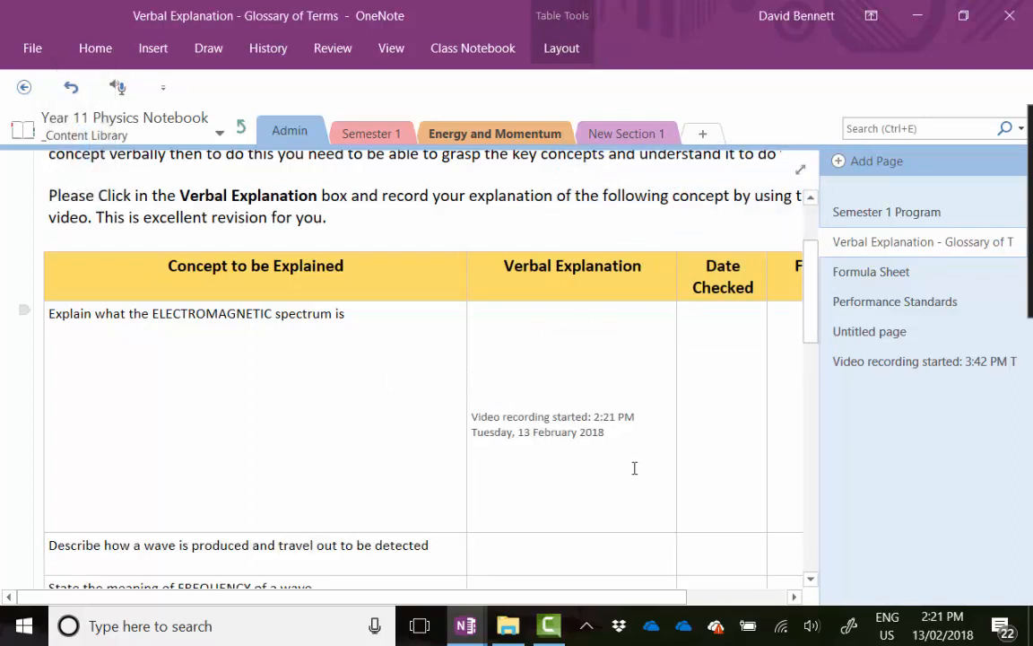
pyautogui.moveTo(554, 430); pyautogui.dragTo(509, 348)
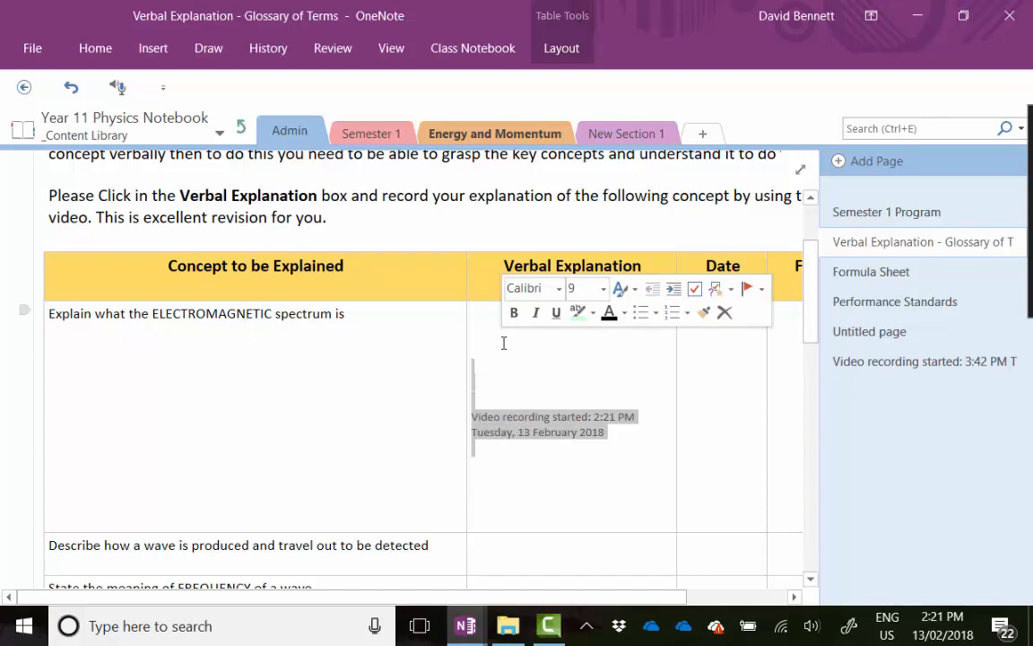
pyautogui.press('Delete')
pyautogui.press('Delete')
pyautogui.press('Delete')
pyautogui.press('Delete')
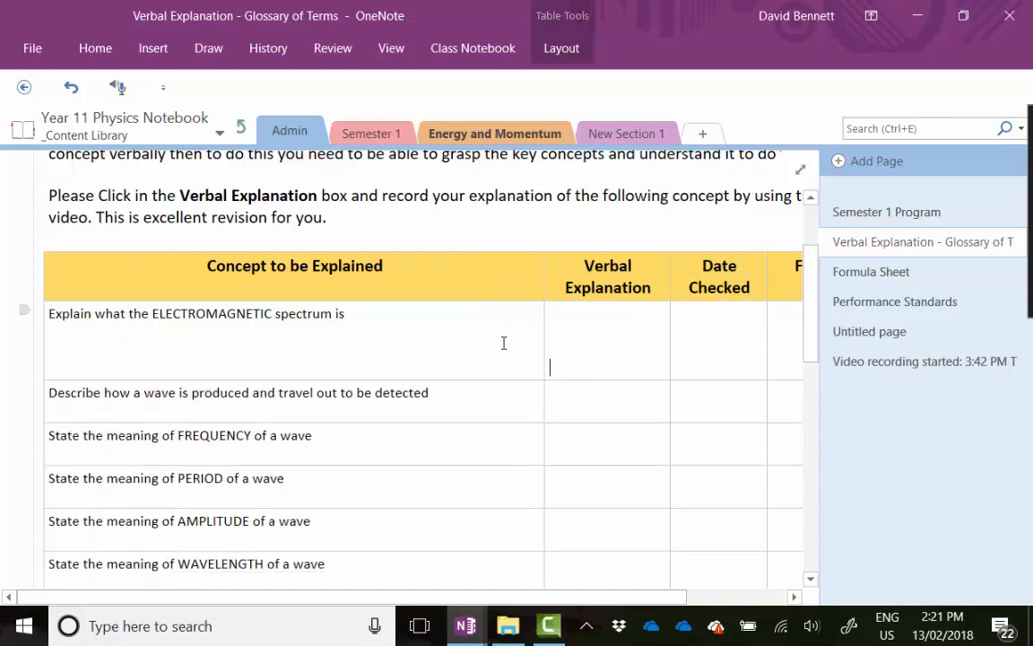
# Open the page titled "Video recording started: 3:42 PM" and start an audio recording on the Activity 5 Simbucket Simulation worksheet
pyautogui.click(846, 361)
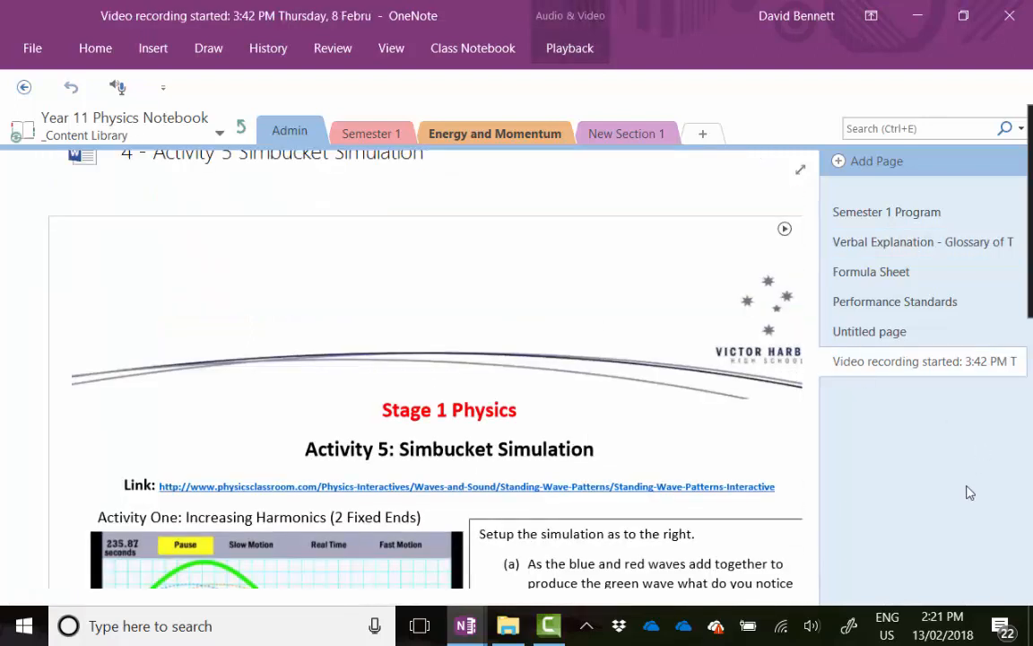
pyautogui.scroll(3, 791, 291)
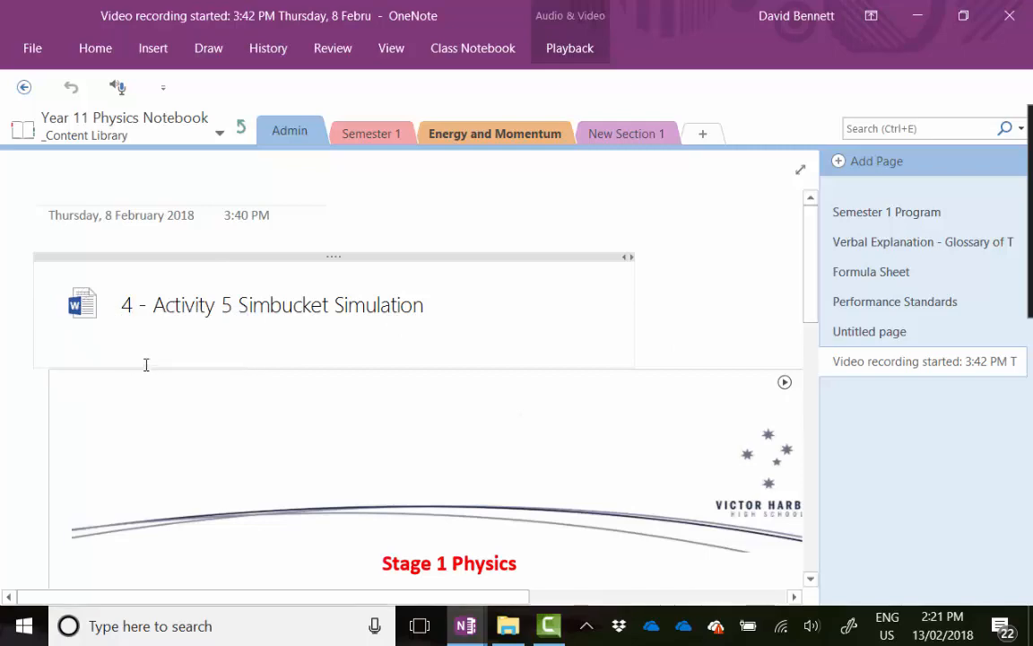
pyautogui.scroll(-3, 148, 370)
pyautogui.scroll(2, 258, 397)
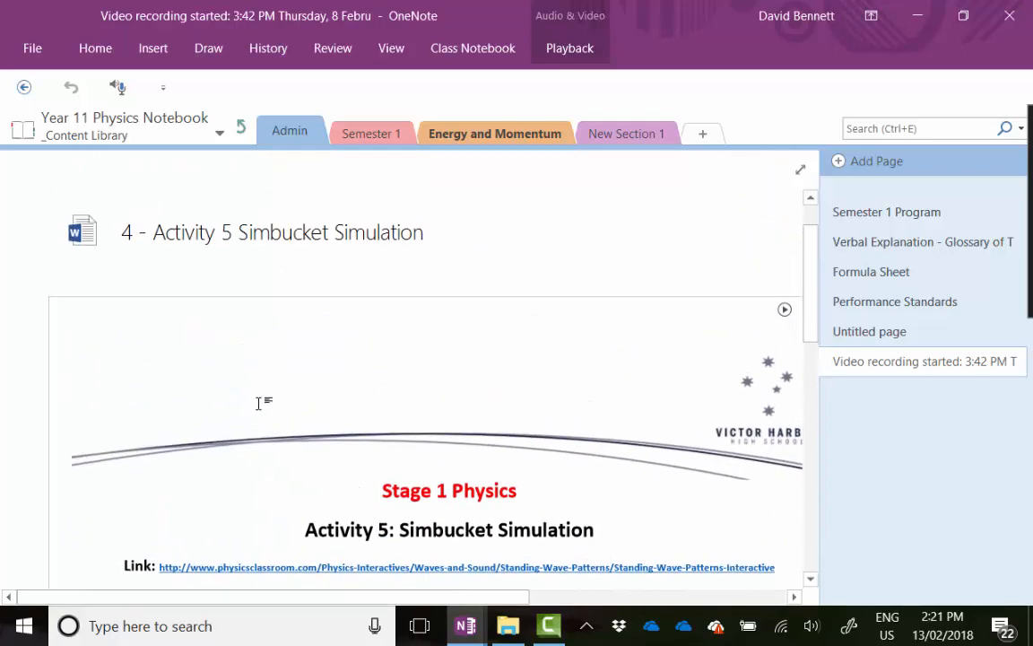
pyautogui.click(152, 46)
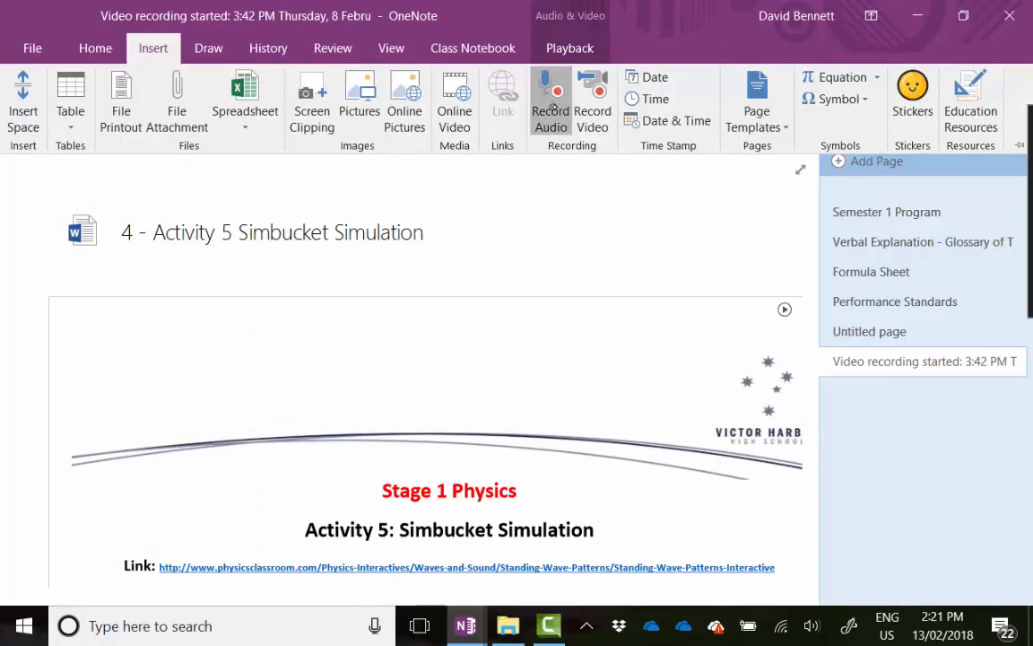
pyautogui.click(552, 106)
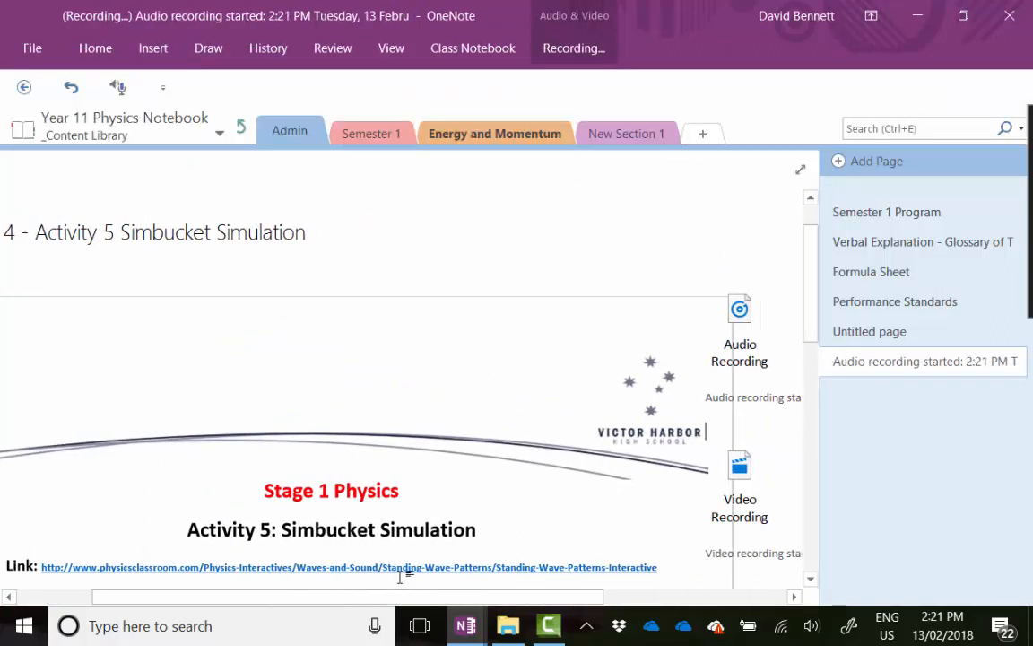
# Circle the "Stage 1 Physics" heading in red ink while the audio is recording
pyautogui.moveTo(356, 599); pyautogui.dragTo(293, 599)
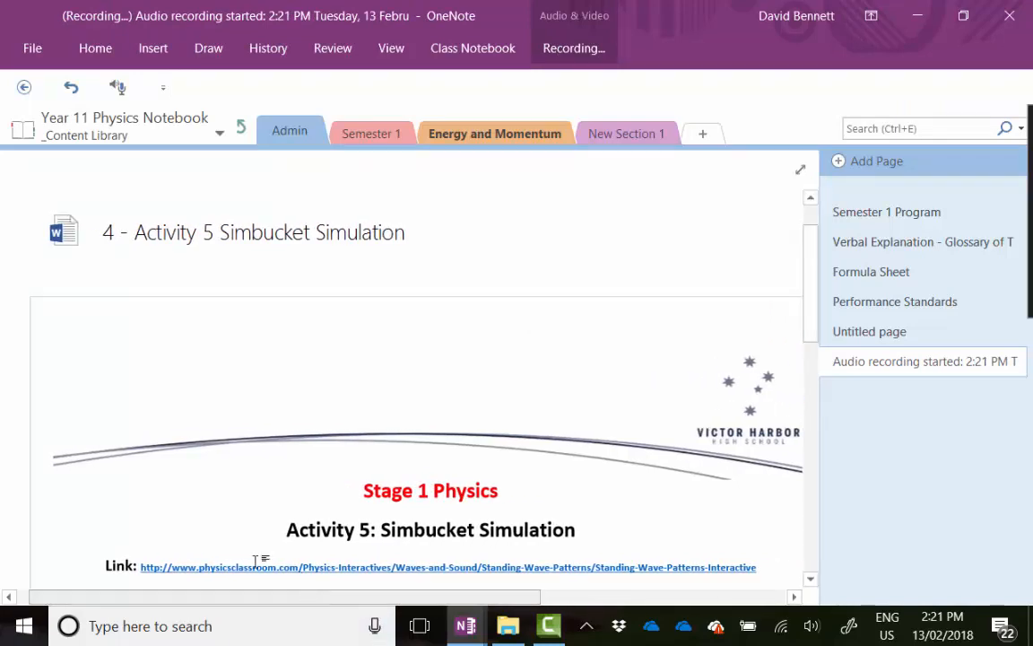
pyautogui.scroll(-3, 319, 492)
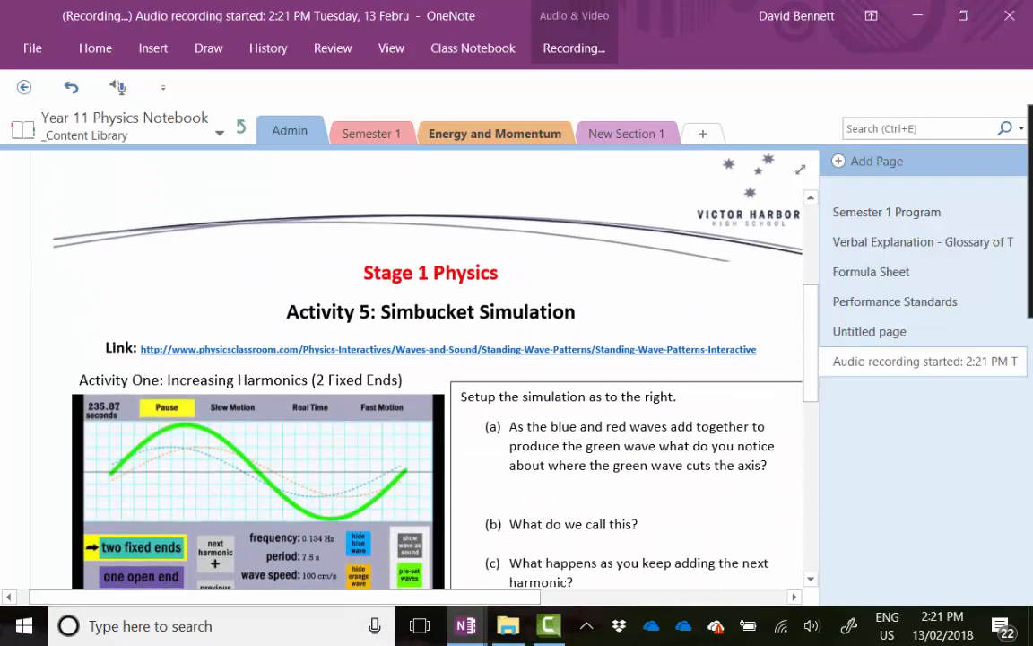
pyautogui.moveTo(470, 251)
pyautogui.mouseDown()
pyautogui.moveTo(341, 262)
pyautogui.moveTo(421, 292)
pyautogui.moveTo(481, 248)
pyautogui.mouseUp()
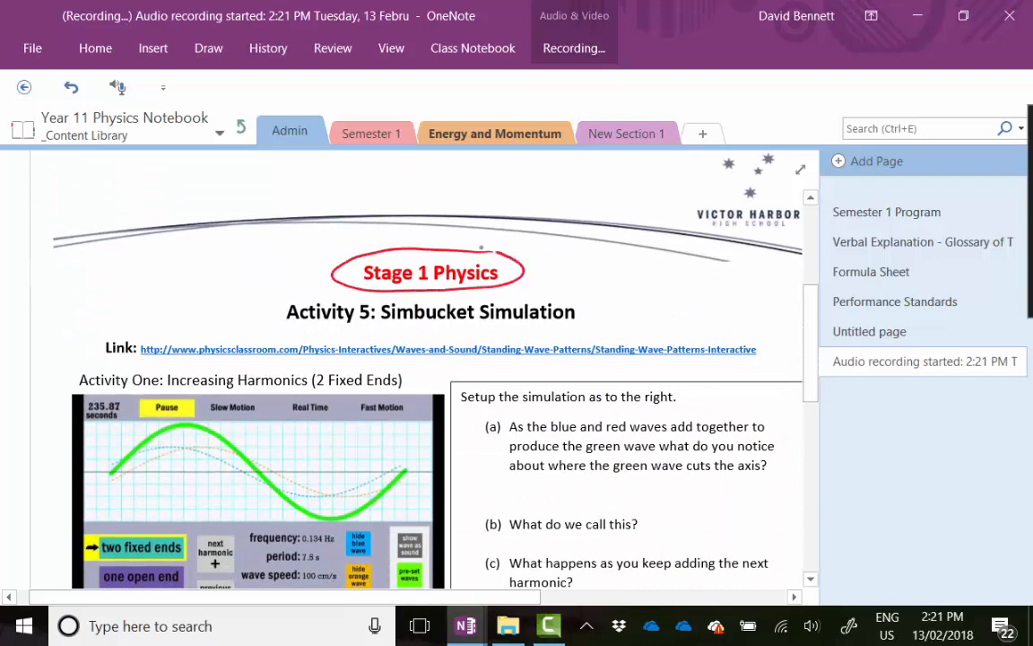
# Highlight the Activity One heading and its questions (b) and (c) in yellow
pyautogui.click(208, 48)
pyautogui.click(13, 86)
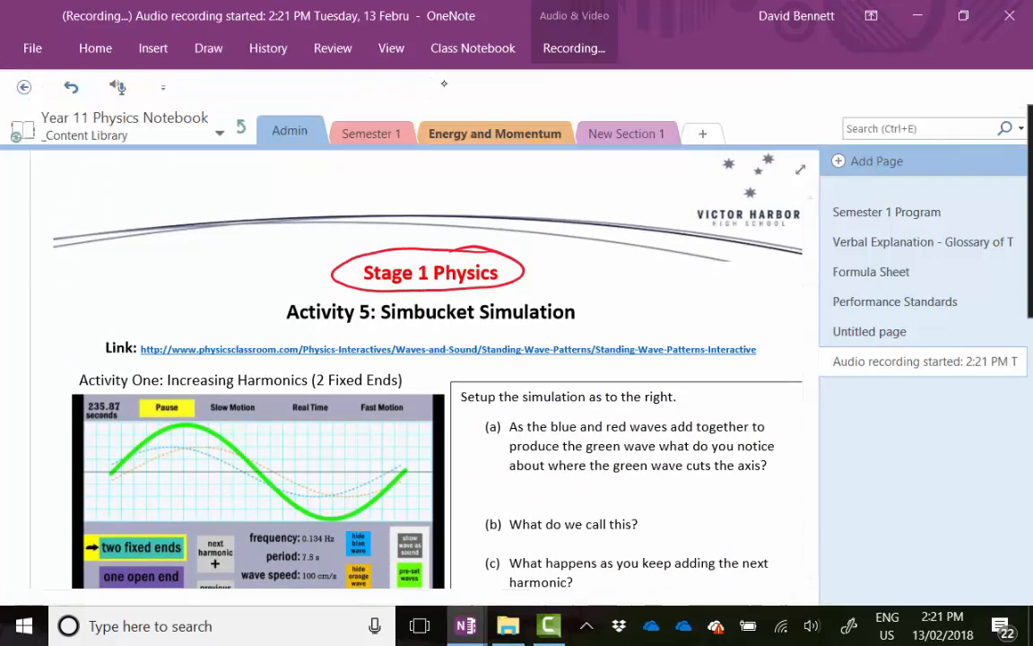
pyautogui.moveTo(82, 378); pyautogui.dragTo(404, 380)
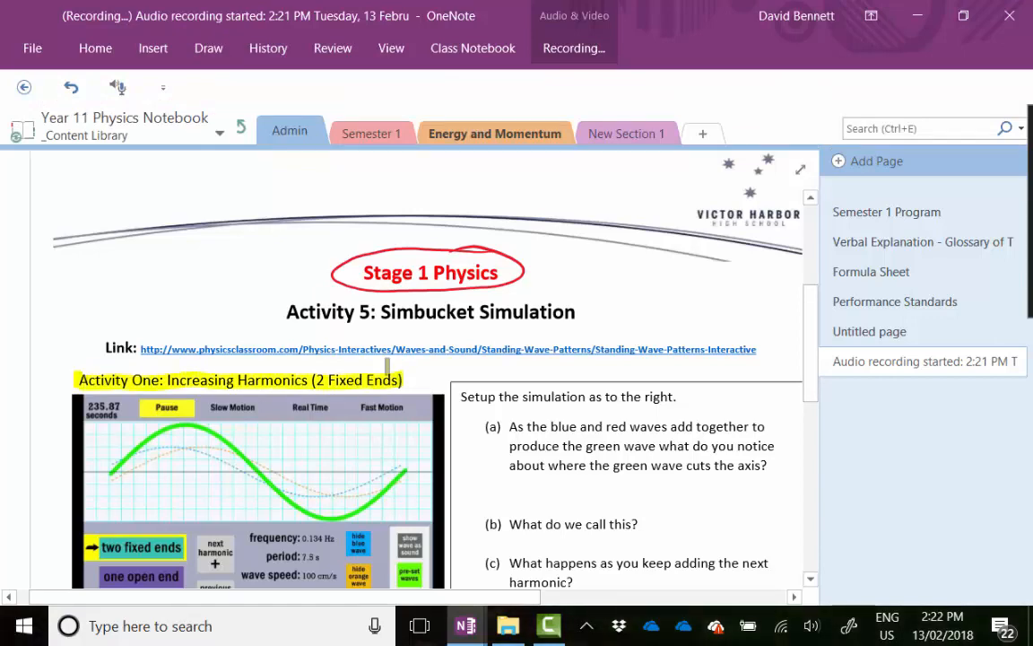
pyautogui.scroll(-3, 404, 382)
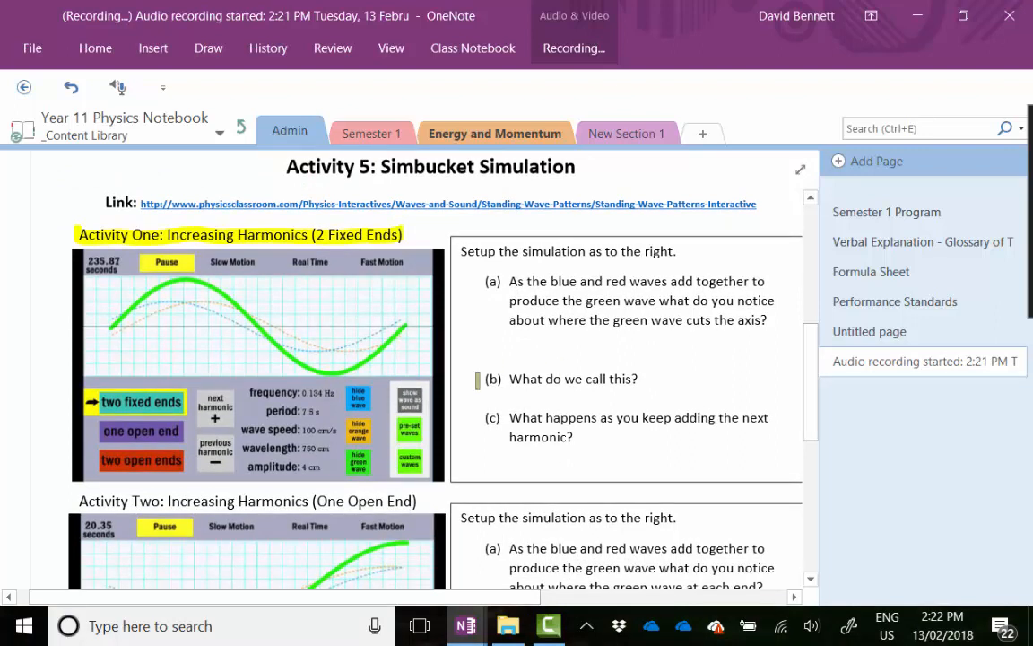
pyautogui.moveTo(478, 380); pyautogui.dragTo(640, 380)
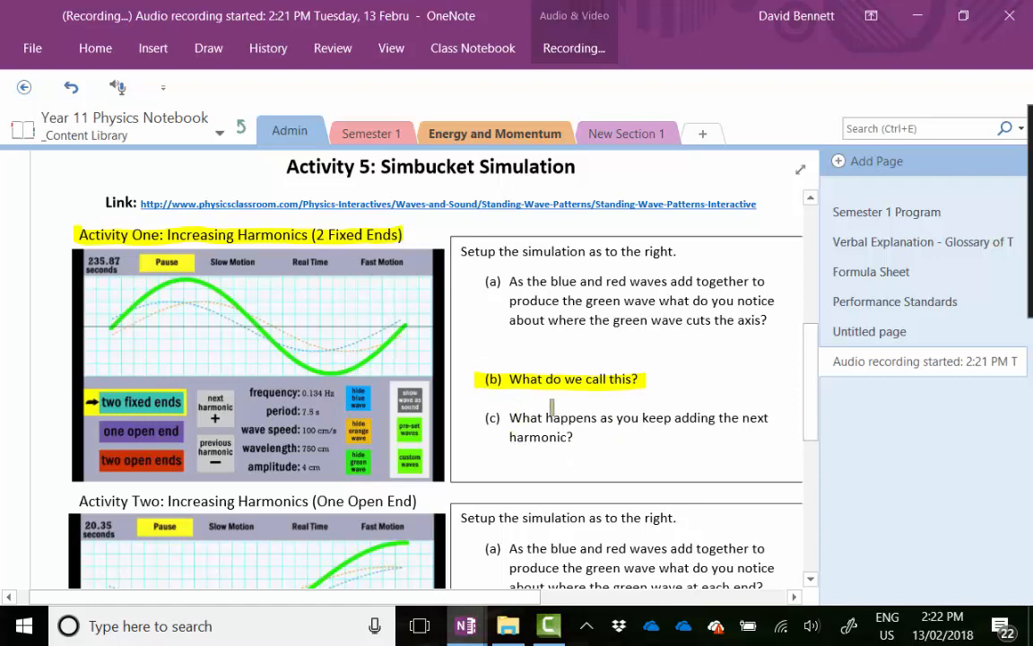
pyautogui.moveTo(480, 417); pyautogui.dragTo(769, 417)
pyautogui.moveTo(499, 435); pyautogui.dragTo(587, 435)
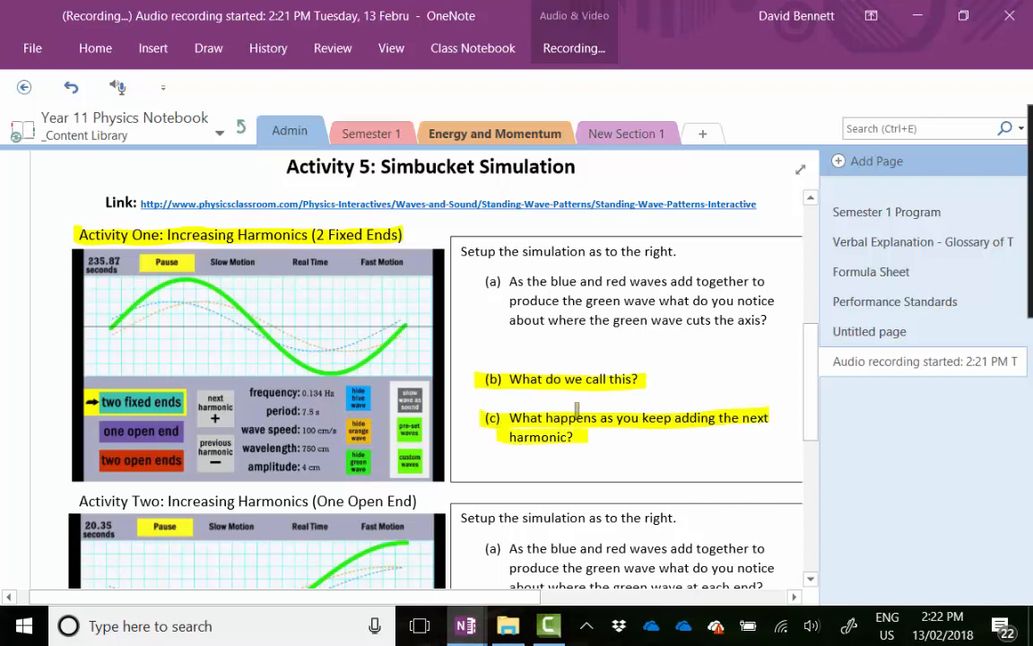
# Make a small turquoise highlighter mark in the blank area beside the Activity Two questions
pyautogui.click(208, 47)
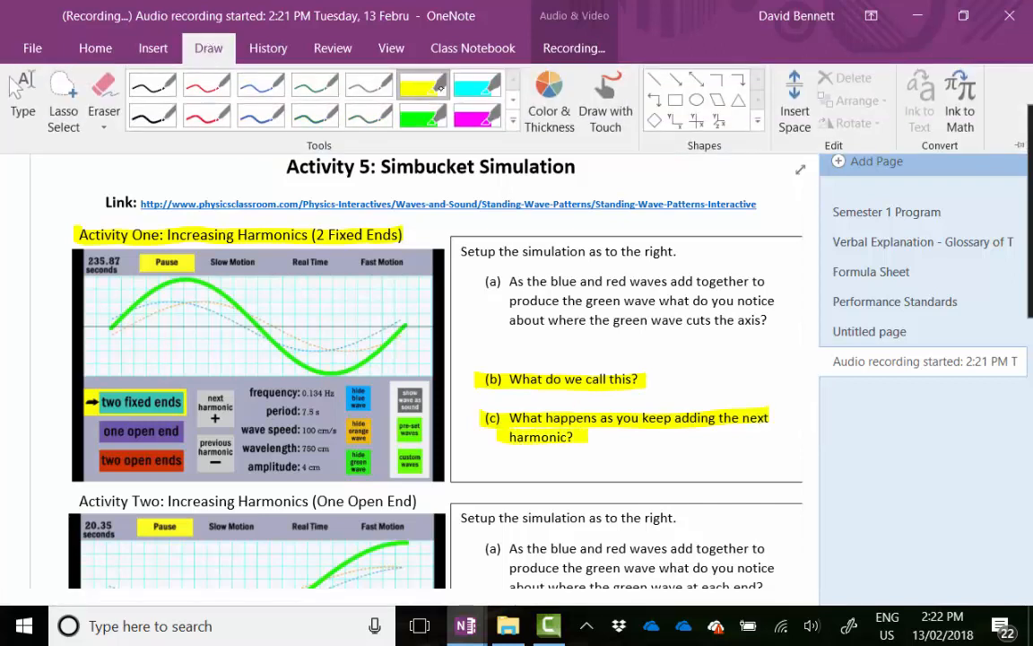
pyautogui.click(479, 86)
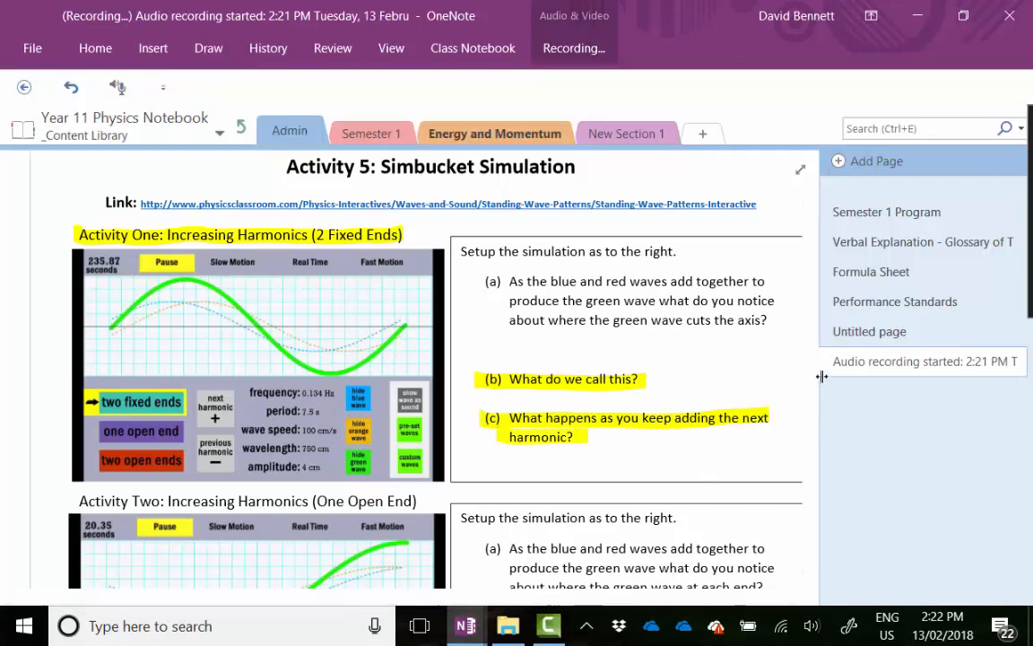
pyautogui.moveTo(819, 386); pyautogui.dragTo(812, 390)
pyautogui.scroll(-3, 727, 372)
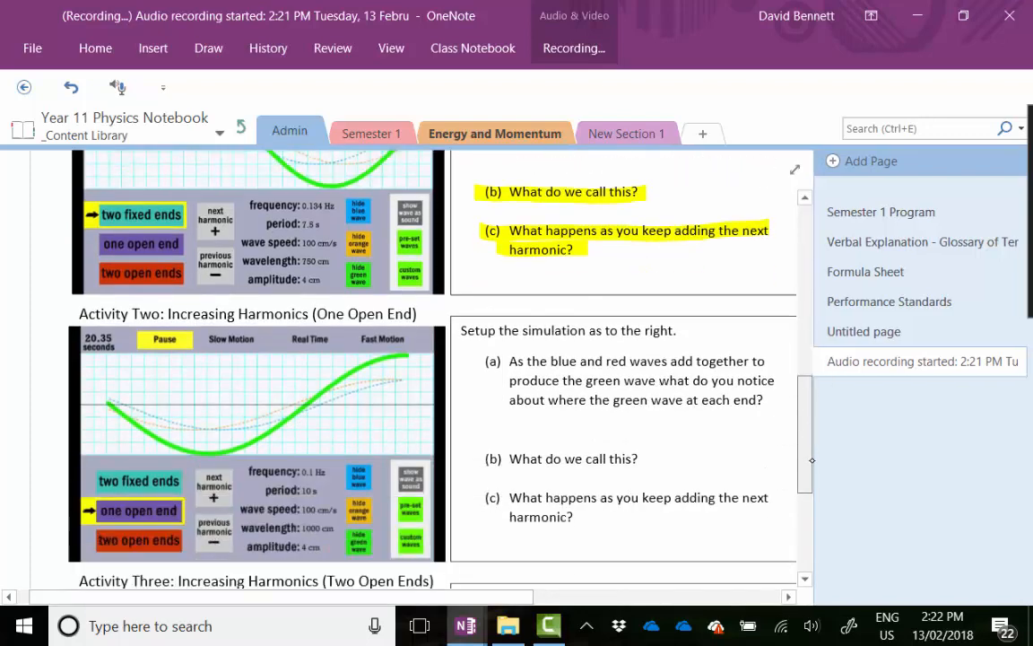
pyautogui.hscroll(5, 446, 594)
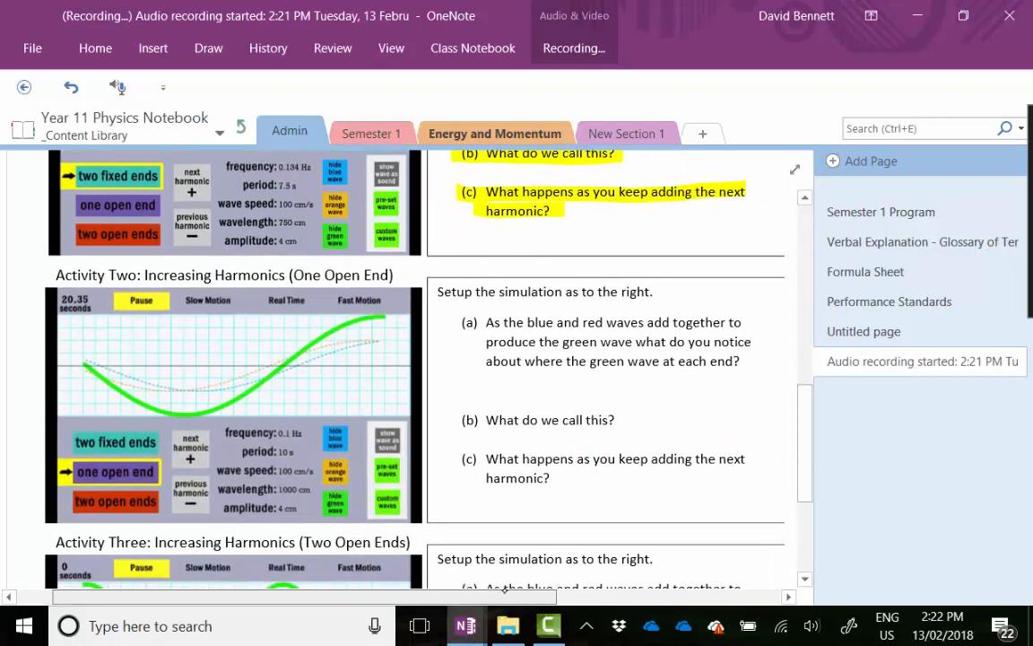
pyautogui.click(153, 47)
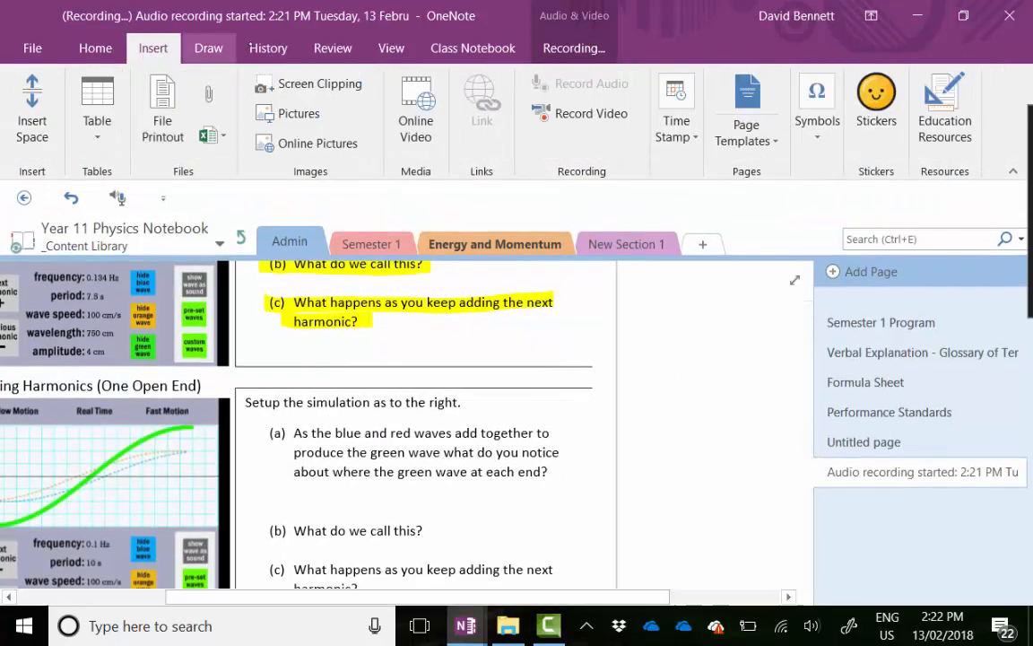
pyautogui.click(198, 43)
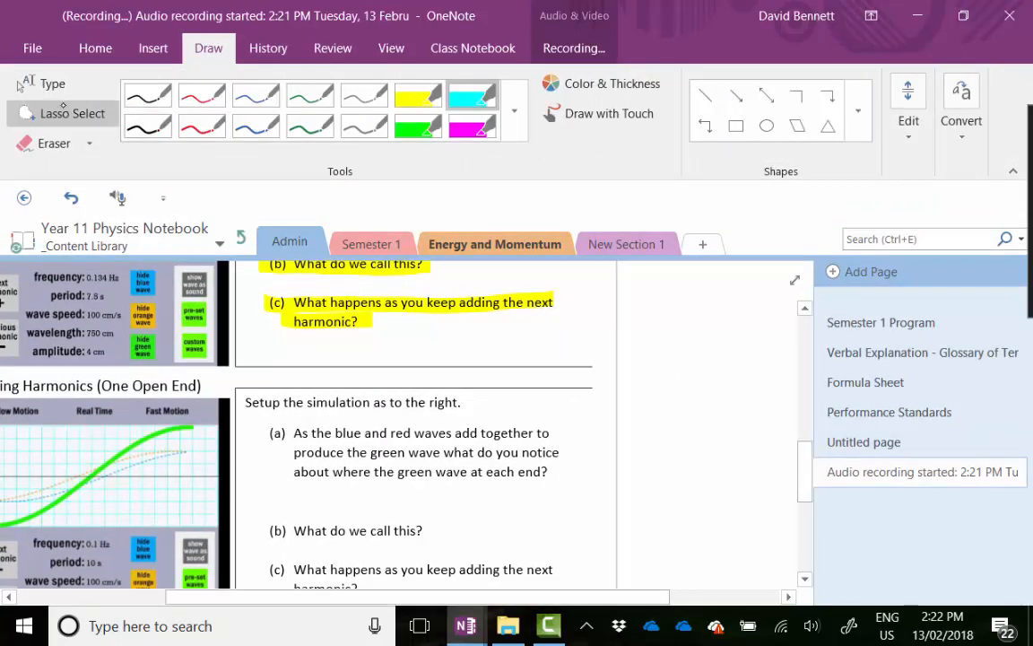
pyautogui.click(41, 84)
pyautogui.click(689, 425)
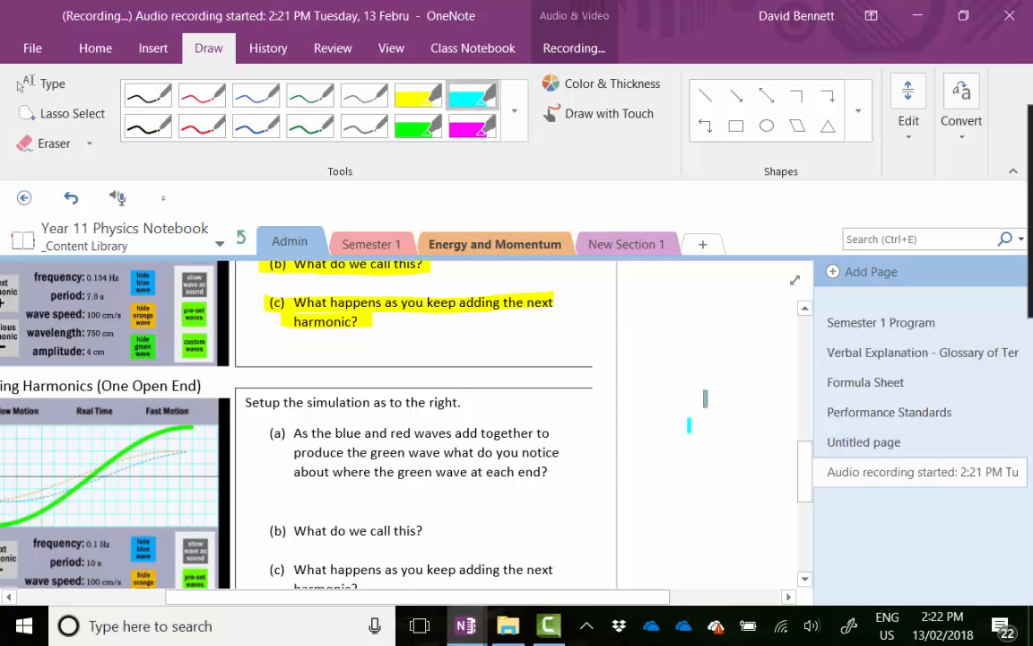
# Add a typed note just below the turquoise mark reading "jfbhqsjhbqsjvbqkjvsdkdjckjsdc", a blank line and "ldknlkan"
pyautogui.click(43, 84)
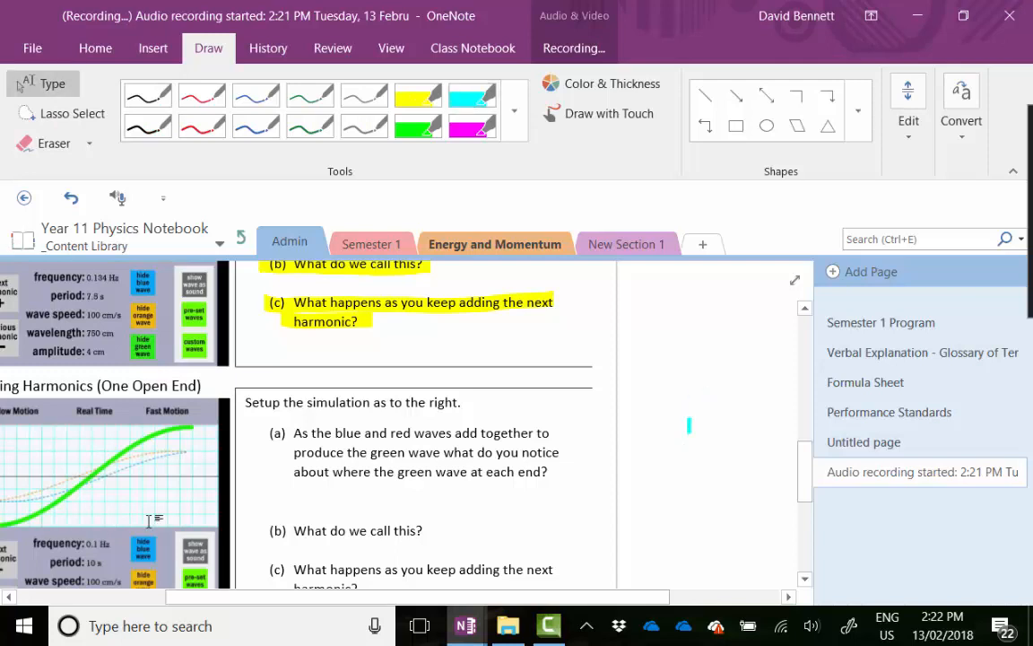
pyautogui.click(688, 449)
pyautogui.write('jfbhqsjhbqsjvbqkjvsdkdjckjsdc')
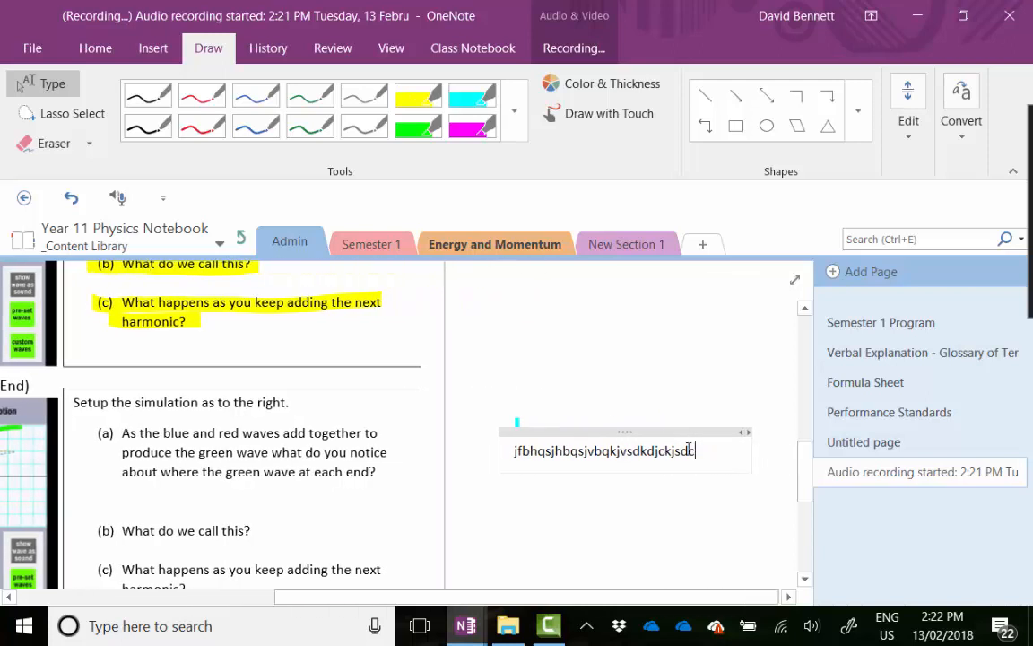
pyautogui.press('Return')
pyautogui.press('Return')
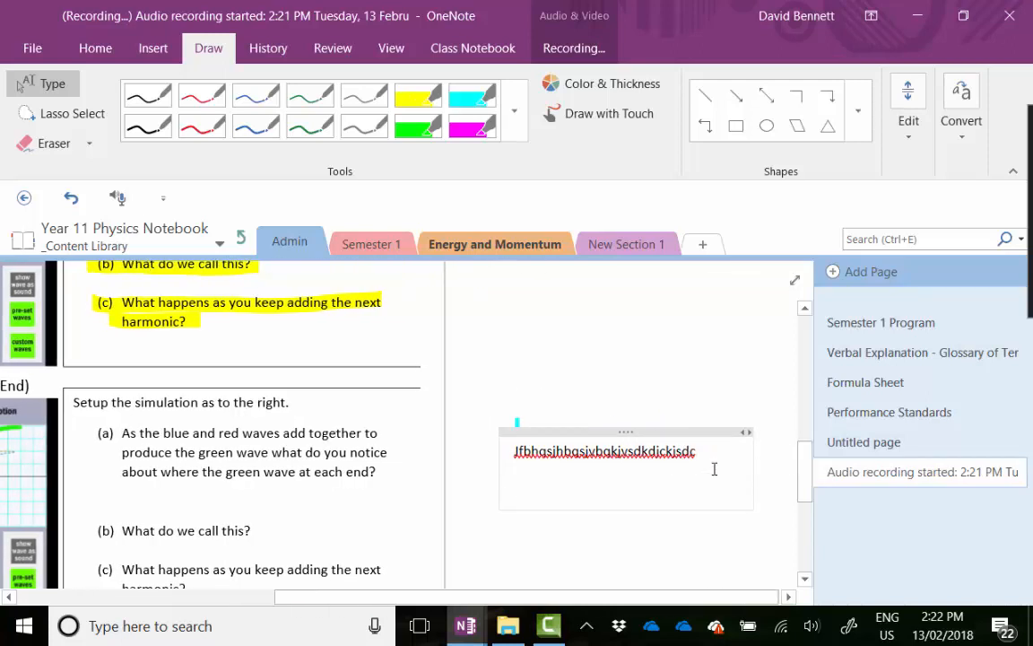
pyautogui.write('ldknlkan')
# Stop the audio recording, play it back from the start, and stop playback after the typed note is reached
pyautogui.click(574, 50)
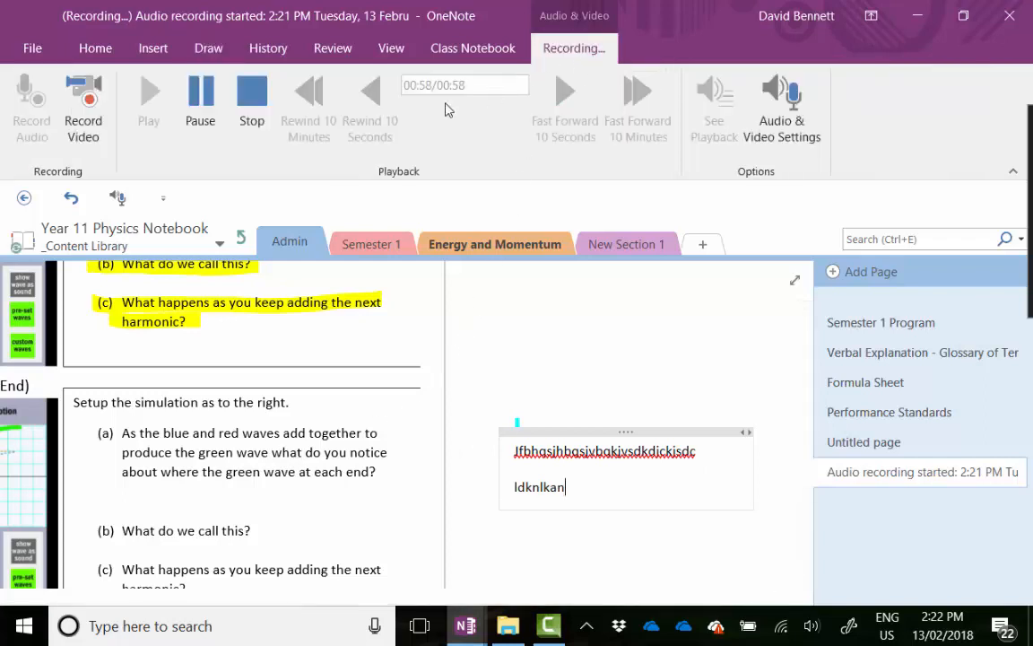
pyautogui.click(254, 93)
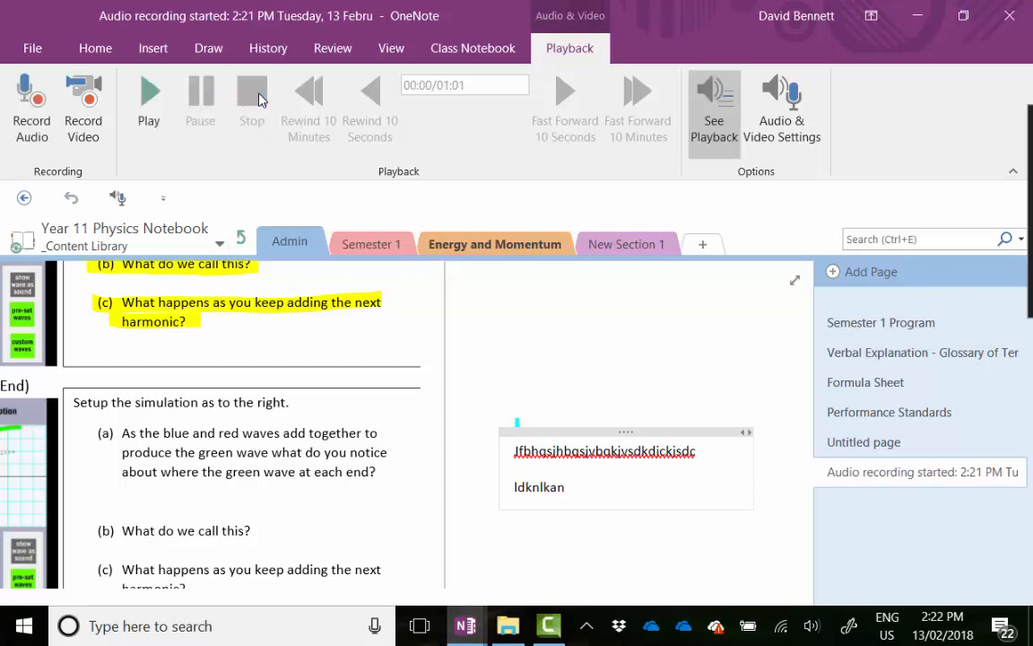
pyautogui.click(150, 96)
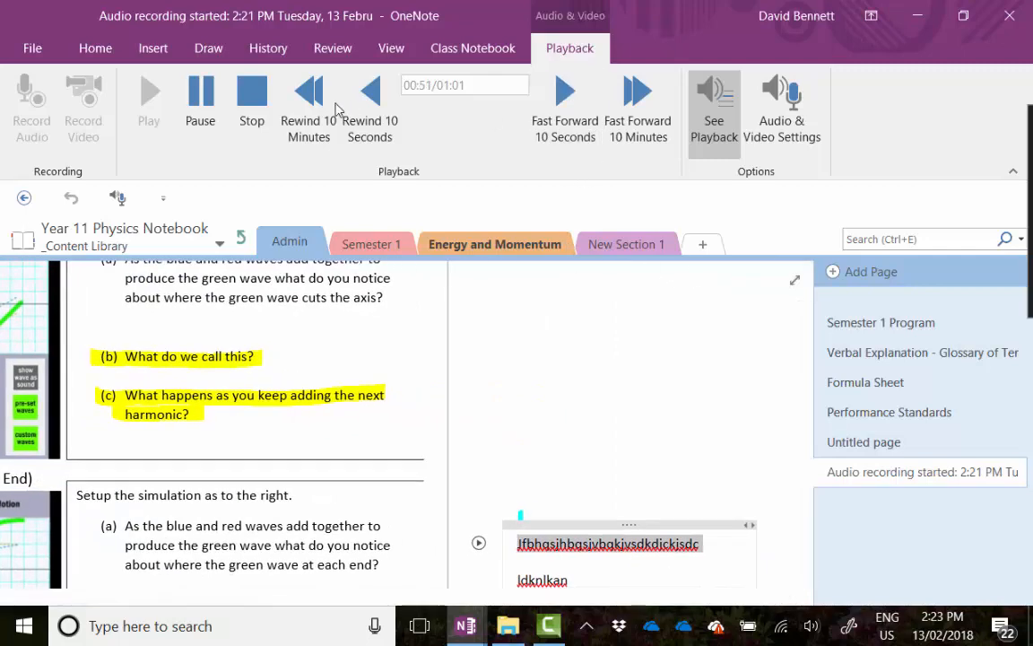
pyautogui.click(252, 97)
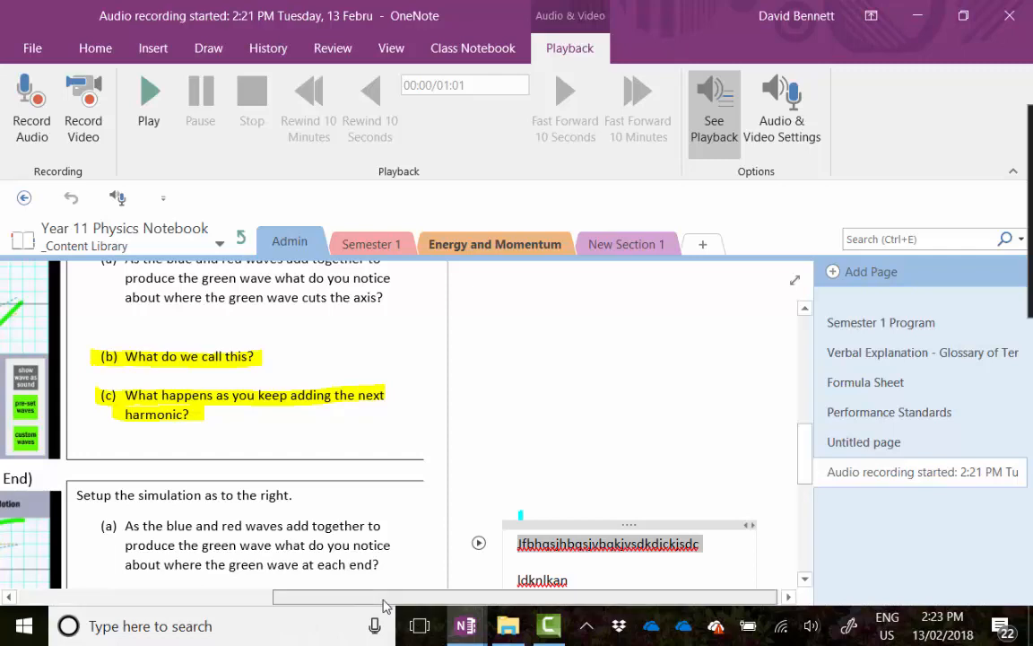
# Play the recording from the point linked to the highlighted Activity One question (b), and stop playback
pyautogui.moveTo(388, 600); pyautogui.dragTo(253, 598)
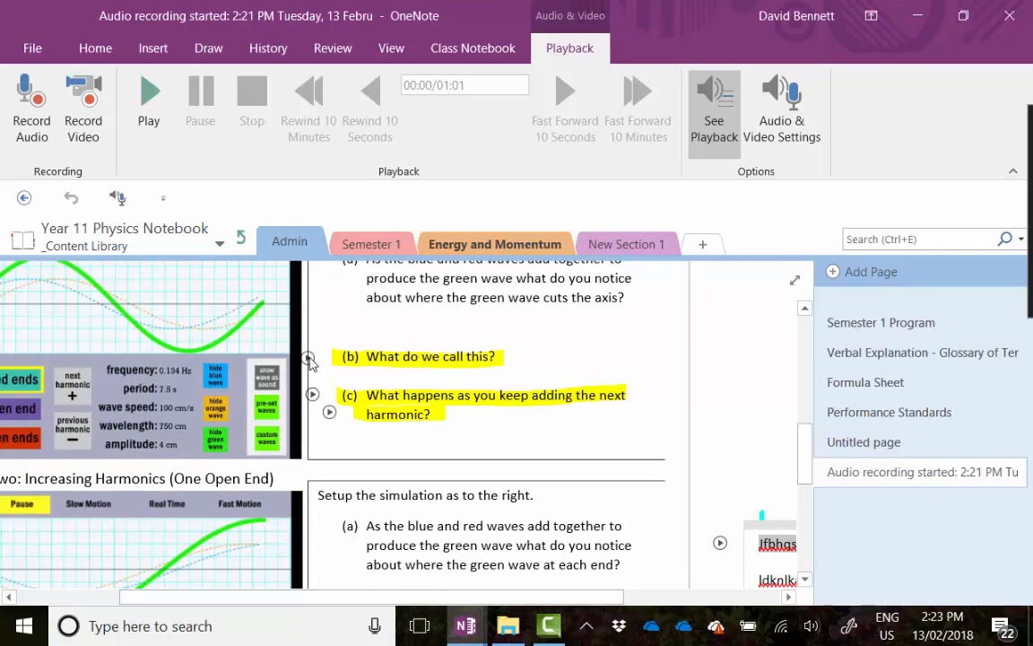
pyautogui.click(308, 358)
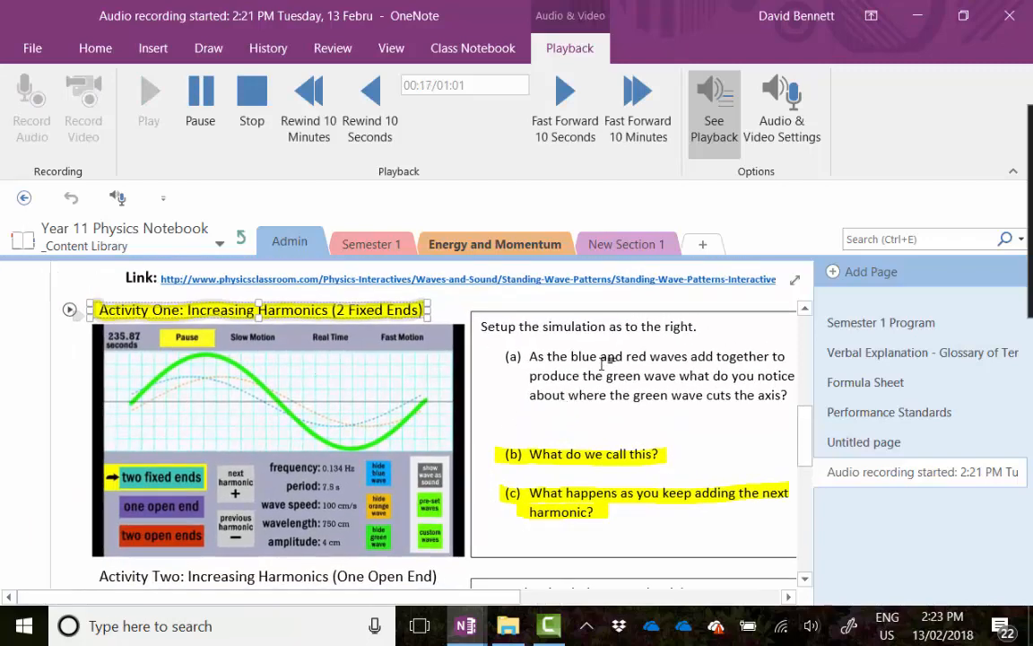
pyautogui.click(252, 98)
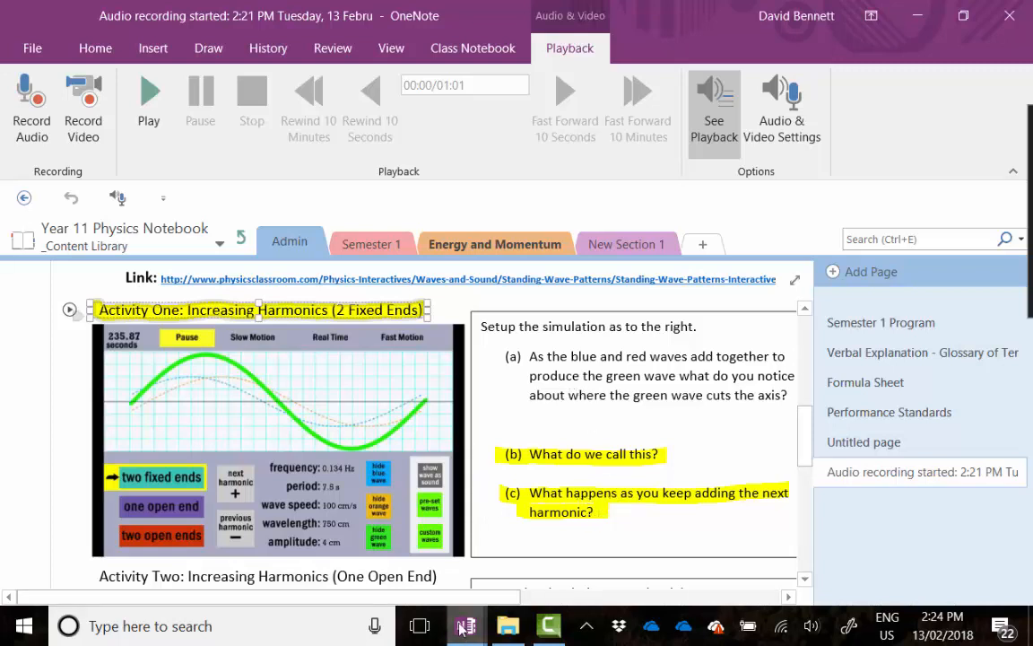
pyautogui.moveTo(550, 633)
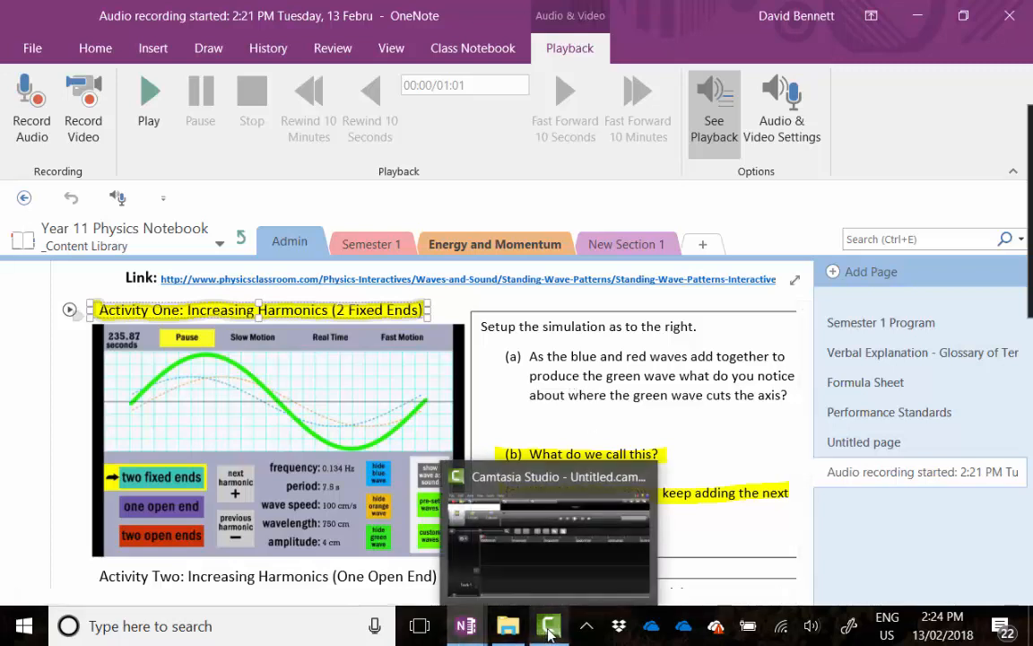